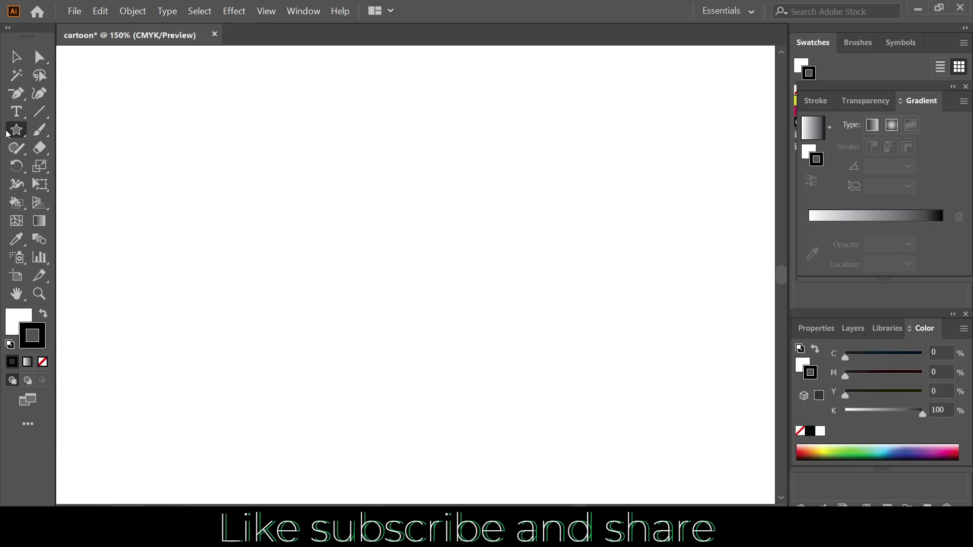
Create a 35-point star near the centre of the artboard.
left_click(470, 230)
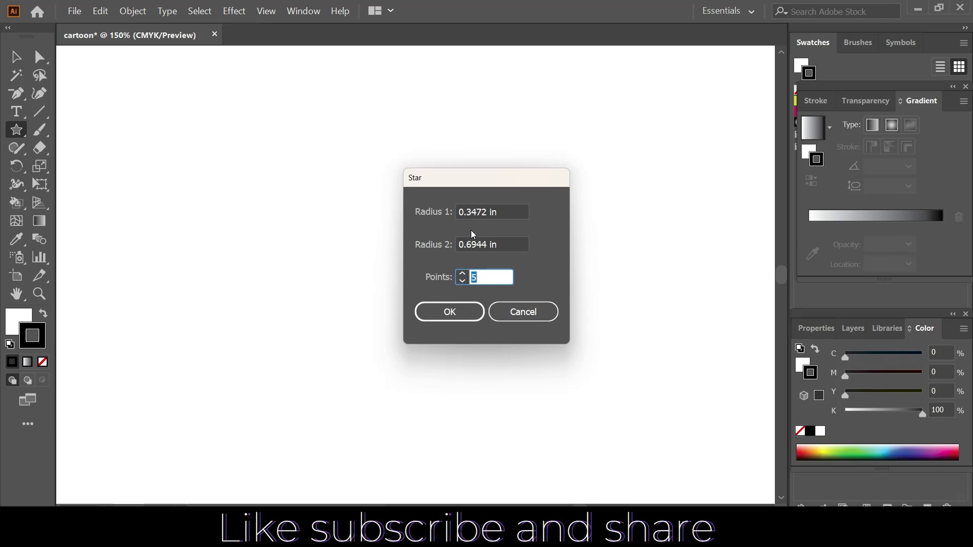
type("35")
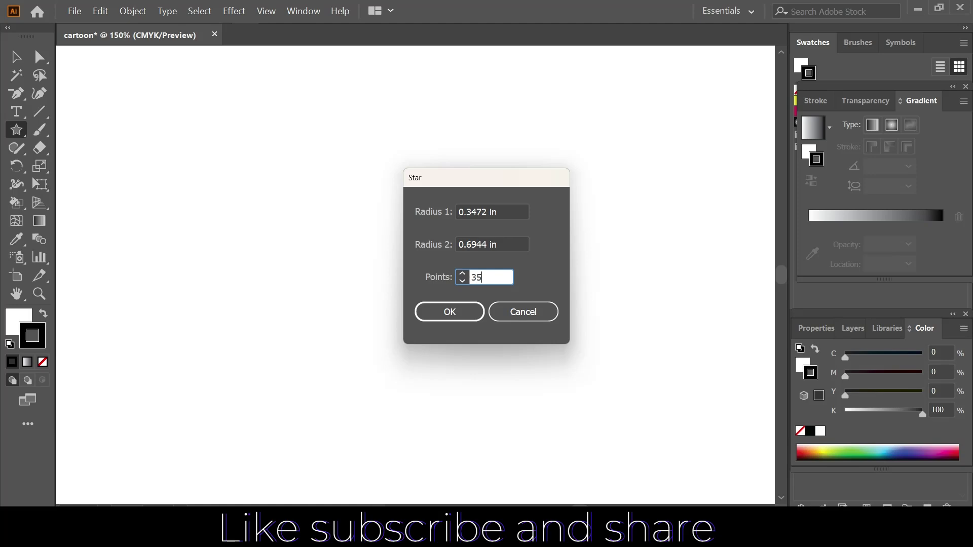
left_click(449, 312)
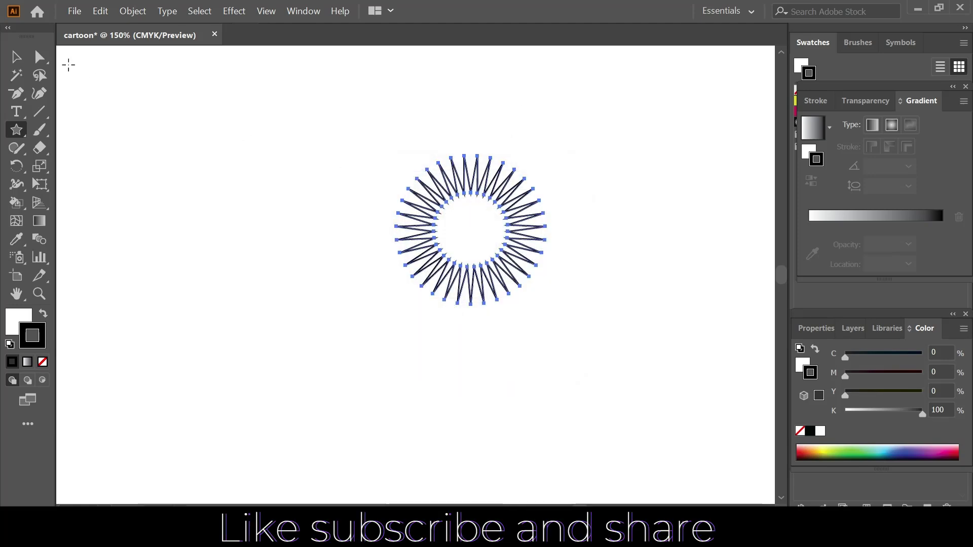
left_click(40, 57)
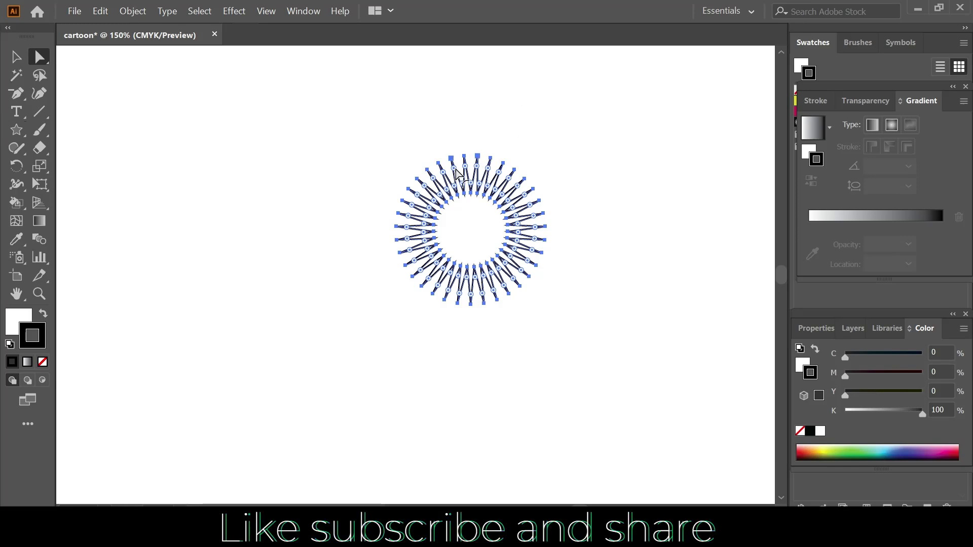
Round the star's spike tips with the live-corner widget and zoom in.
left_click_drag(454, 170, 457, 173)
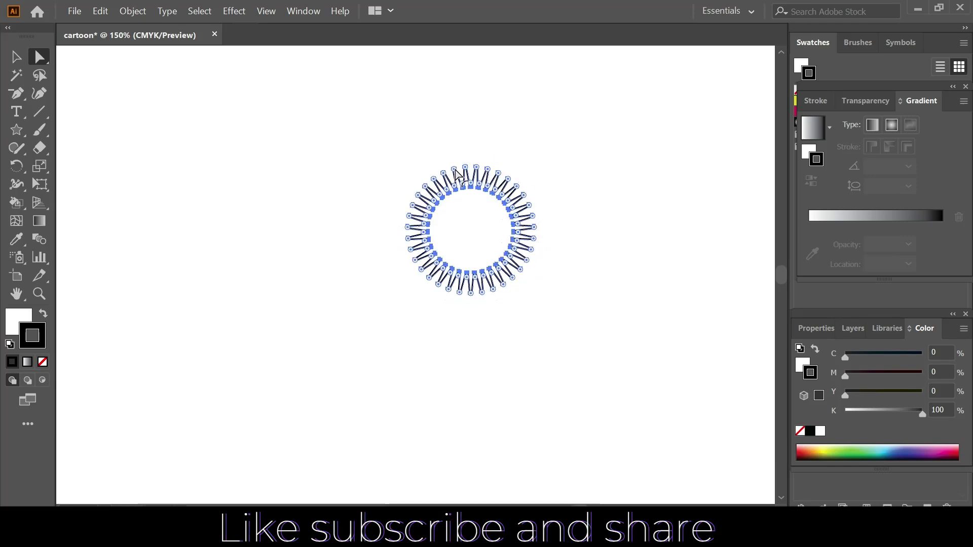
key("ctrl+equal")
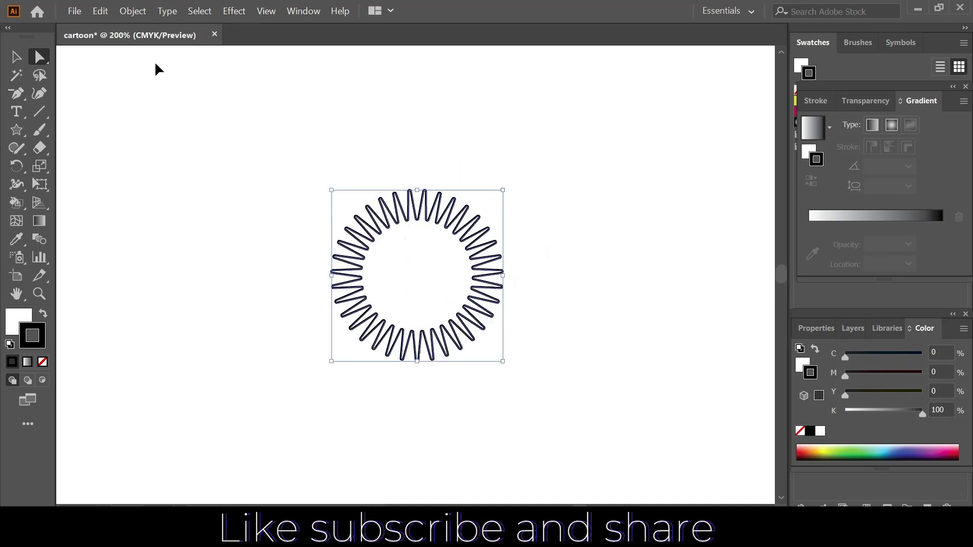
key("ctrl+equal")
key("ctrl+z")
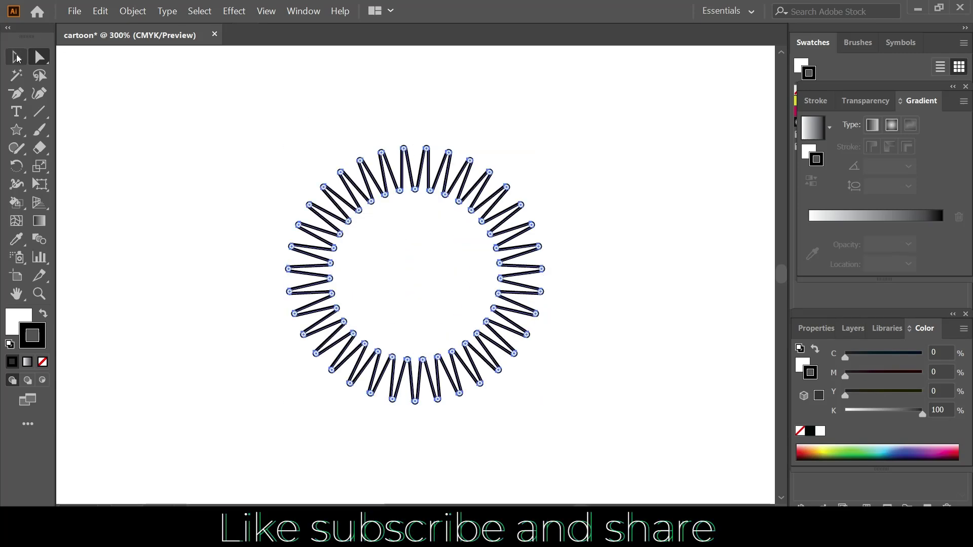
left_click(17, 58)
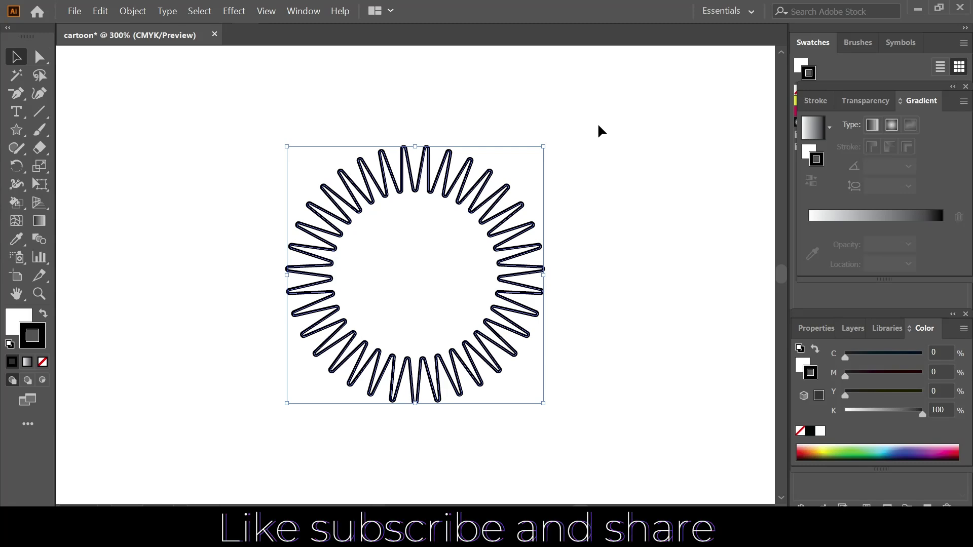
Compare sharp and rounded tips with undo/redo, keeping the rounded version.
key("ctrl+z")
key("ctrl+shift+z")
key("ctrl+z")
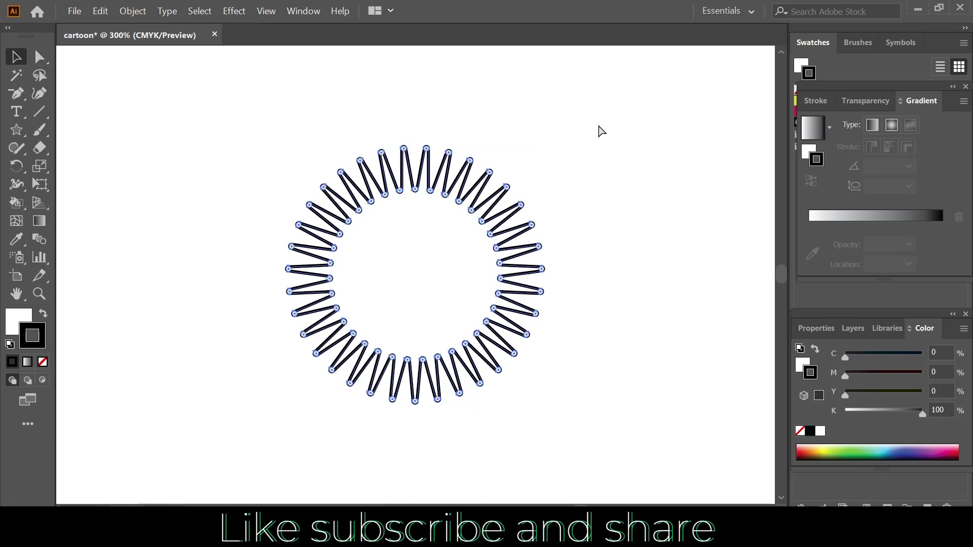
key("ctrl+shift+z")
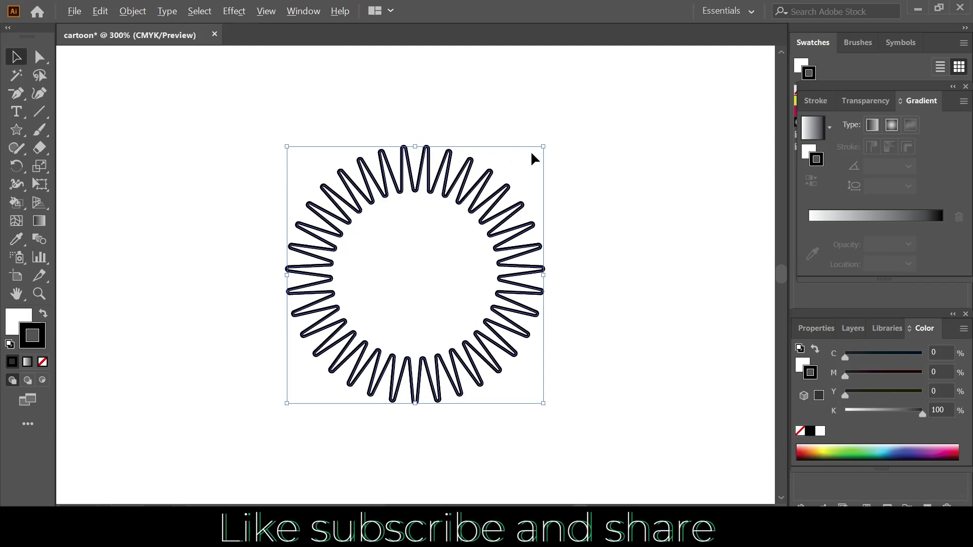
Alt-scale a tiny copy of the star to its centre and remove both stars' strokes.
left_click_drag(545, 147, 422, 257)
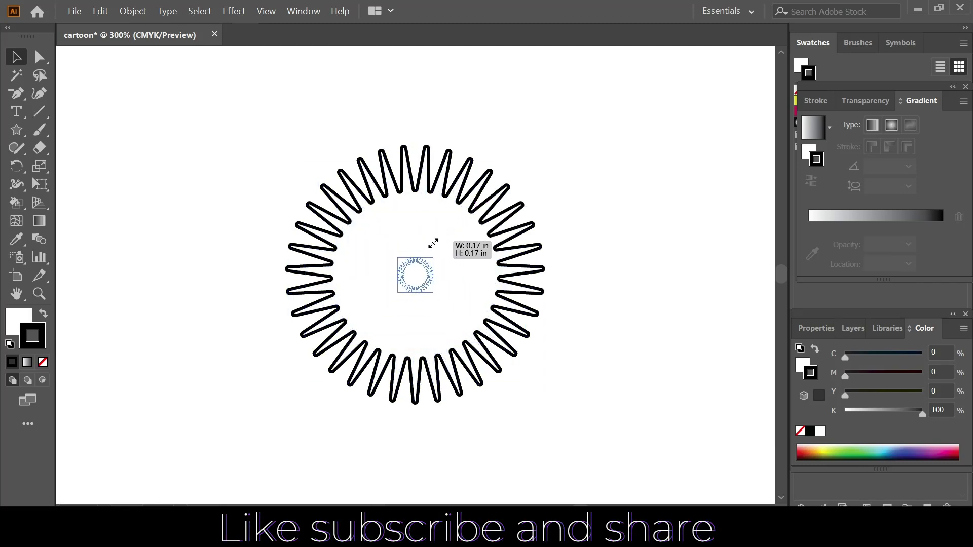
left_click_drag(422, 257, 417, 264)
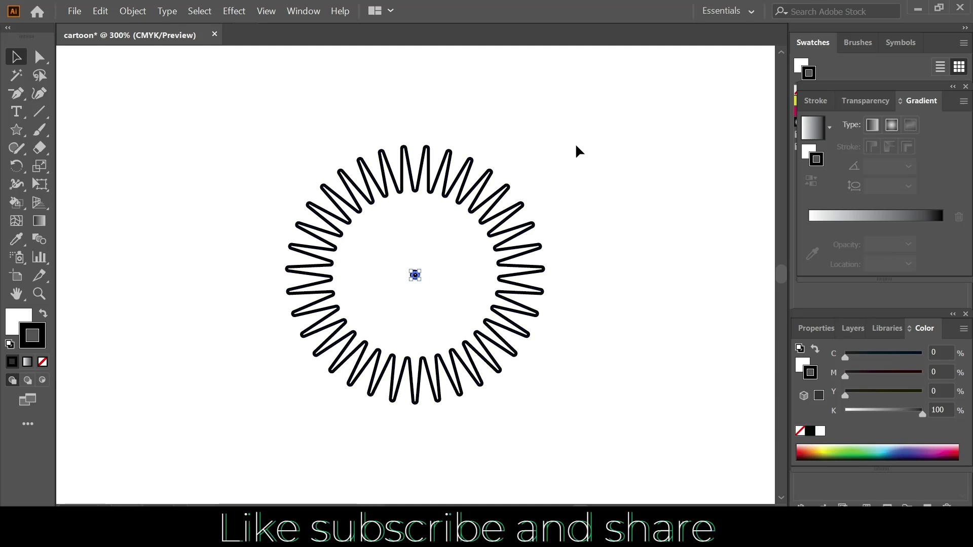
left_click_drag(584, 138, 277, 403)
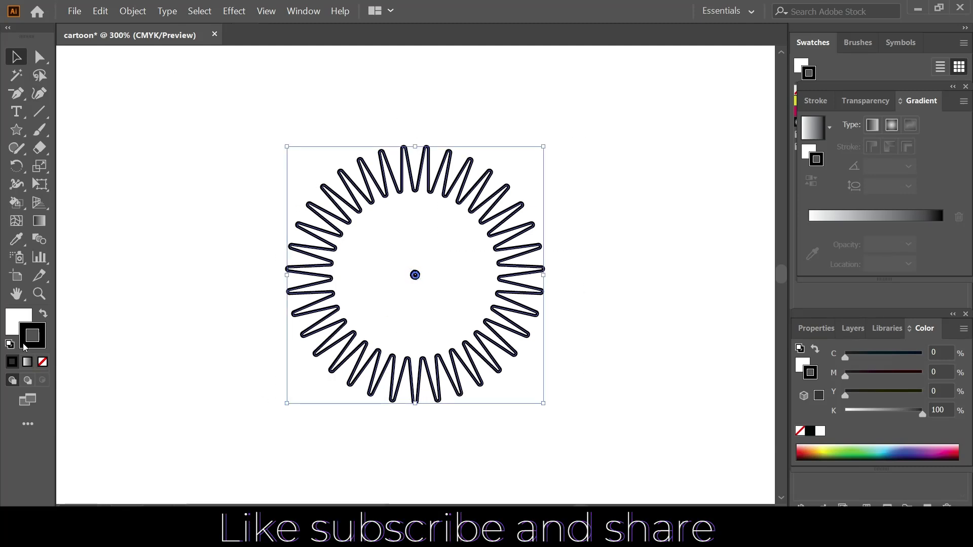
left_click(42, 362)
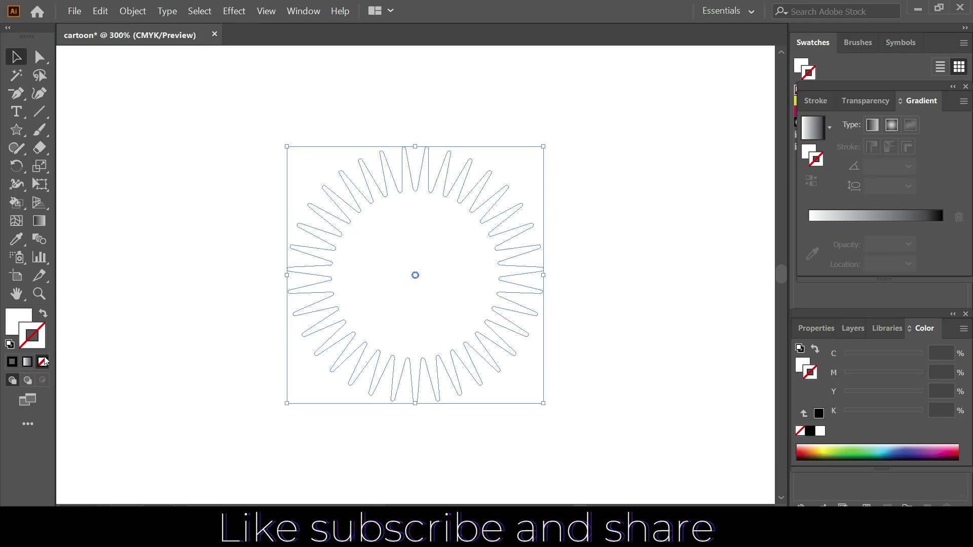
key("p")
left_click_drag(16, 129, 68, 165)
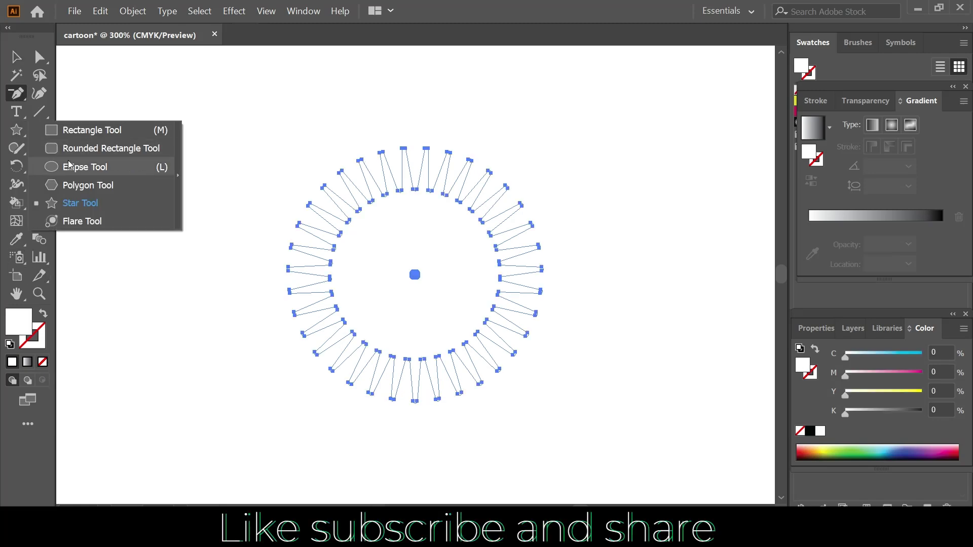
Draw a small upper-left circle filled with a white-to-black linear gradient.
left_click_drag(170, 123, 101, 193)
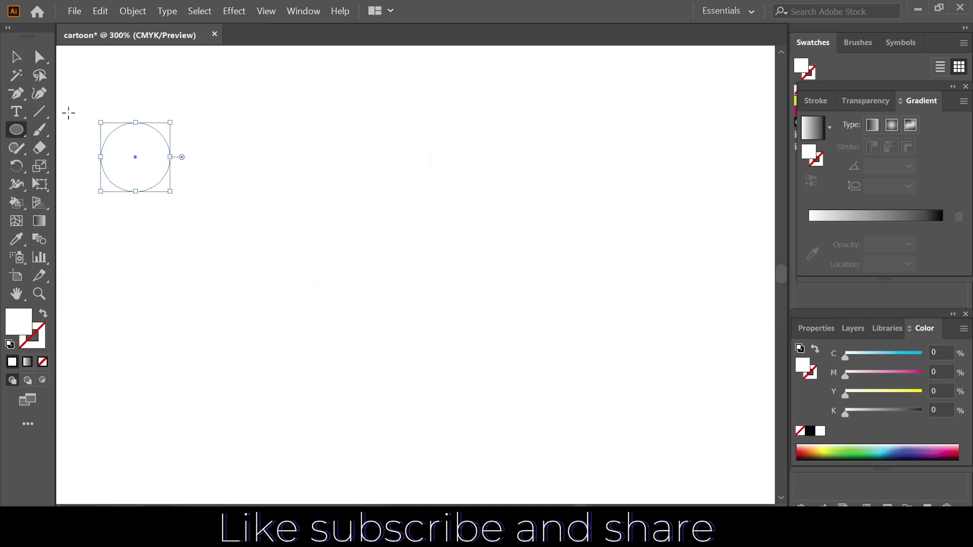
left_click(17, 56)
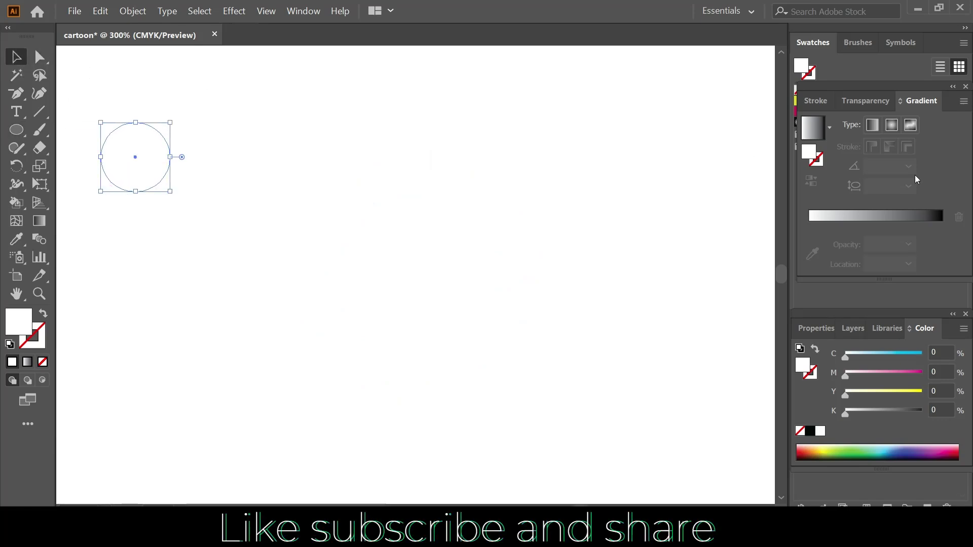
left_click(814, 223)
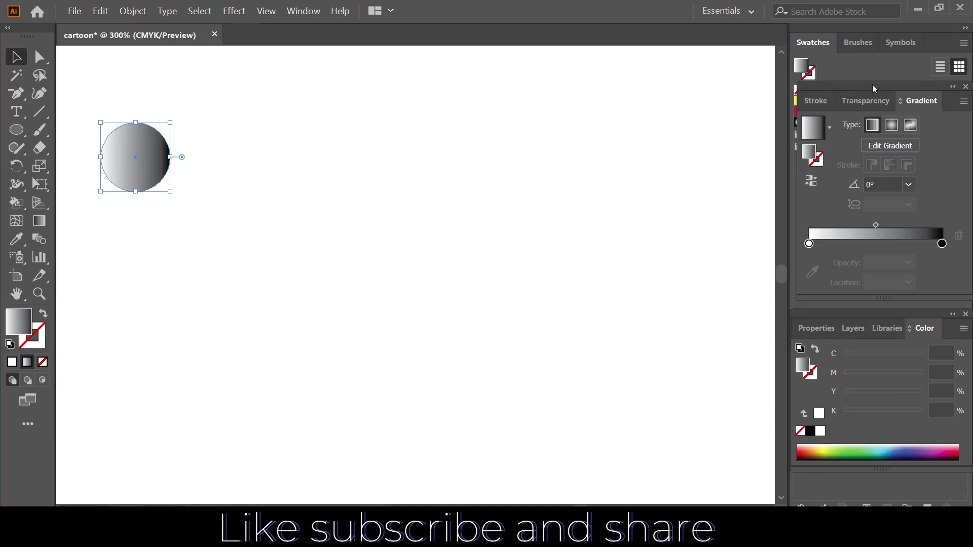
mouse_move(872, 84)
left_mouse_down()
mouse_move(561, 167)
mouse_move(582, 171)
left_mouse_up()
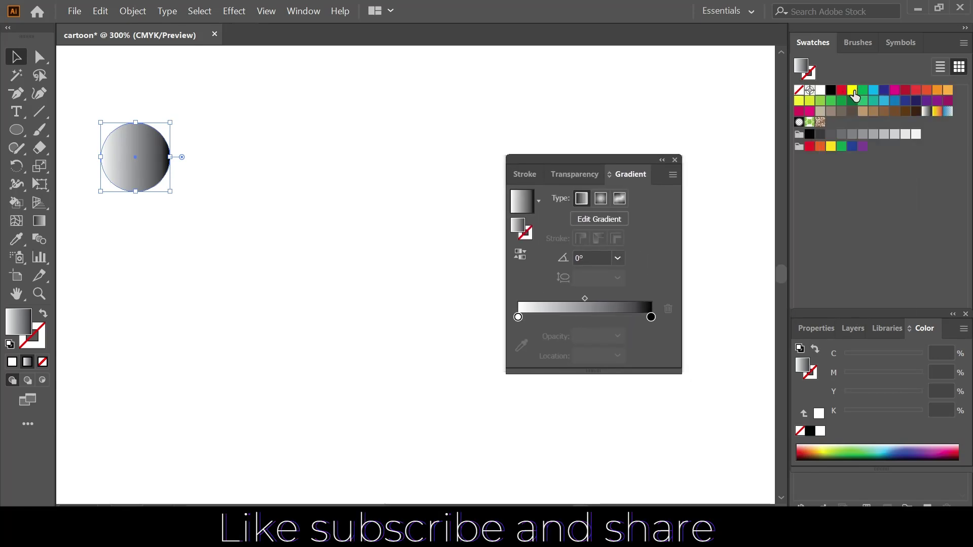
Make the gradient stops red, delete the white stop, and lighten the middle stop's saturation.
left_click(916, 91)
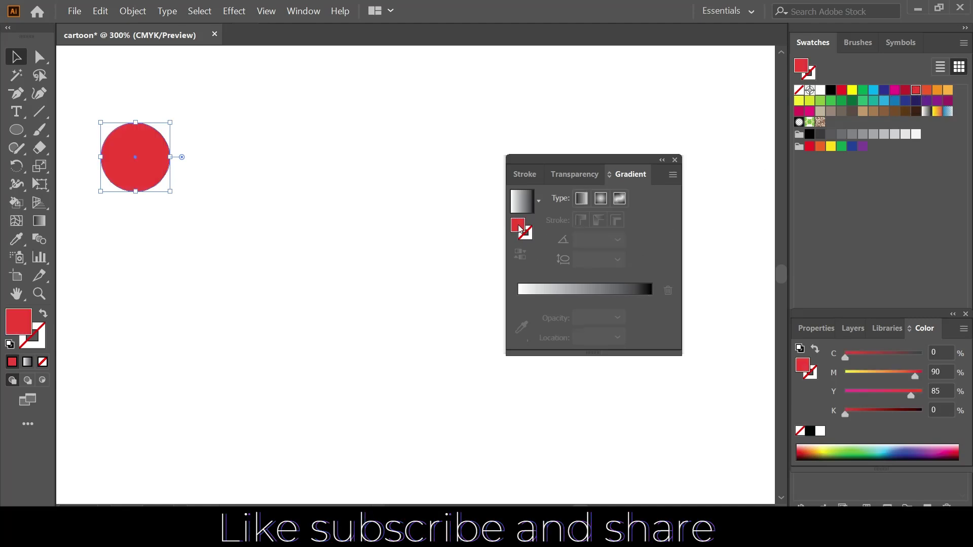
left_click(522, 295)
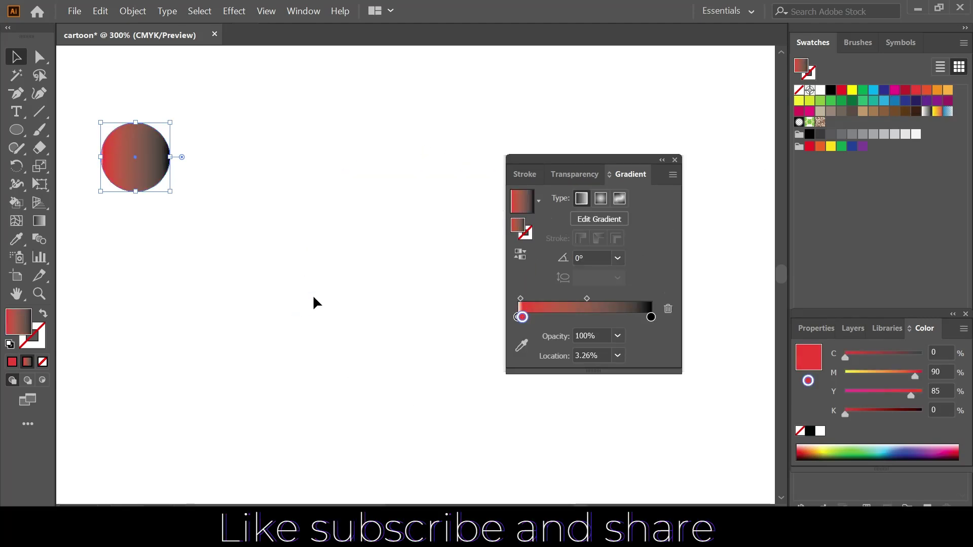
left_click_drag(522, 317, 577, 317)
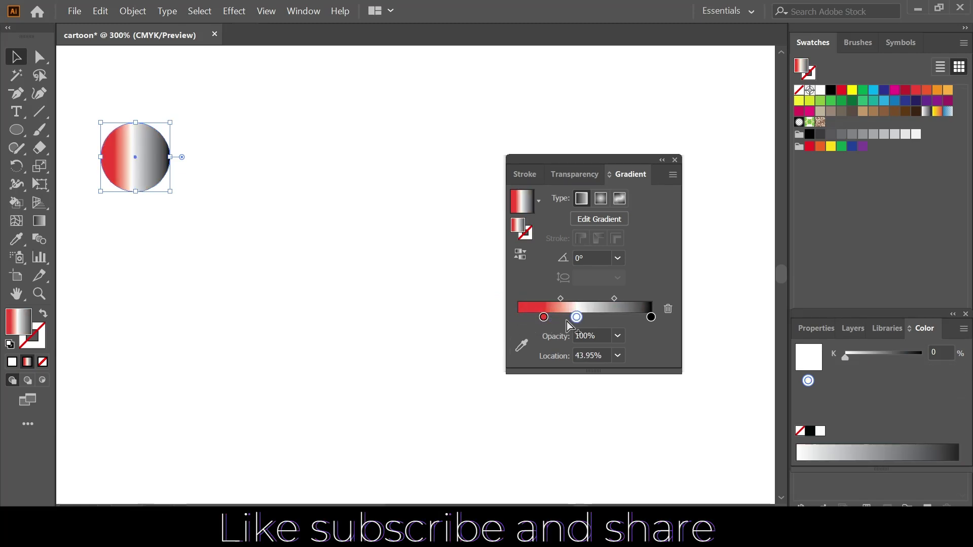
left_click(543, 317)
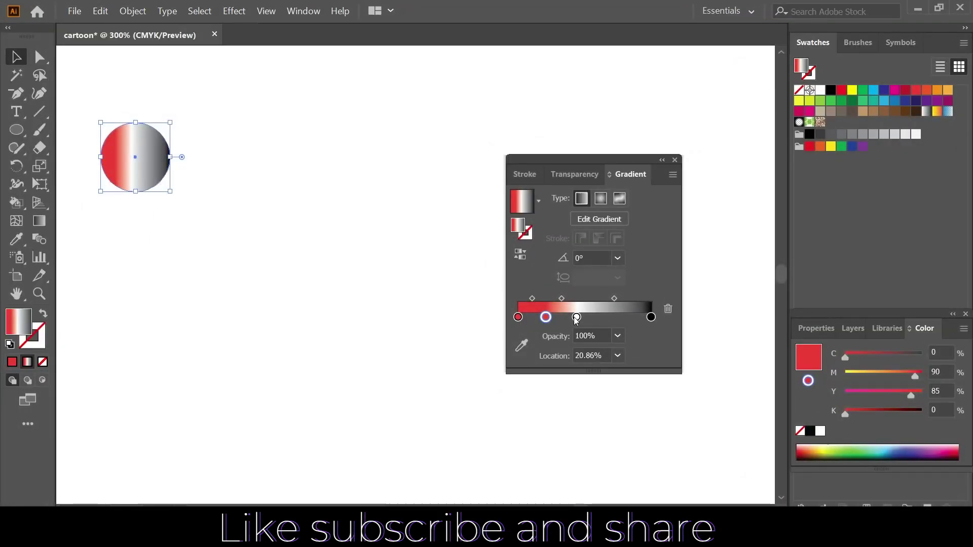
mouse_move(576, 318)
left_mouse_down()
mouse_move(557, 335)
mouse_move(584, 318)
left_mouse_up()
left_click(546, 318)
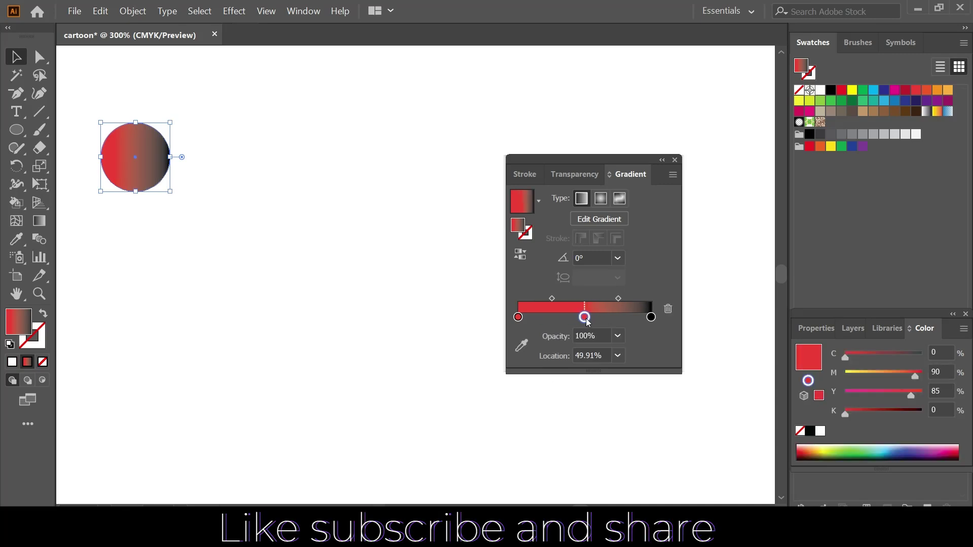
left_click(964, 330)
left_click(872, 380)
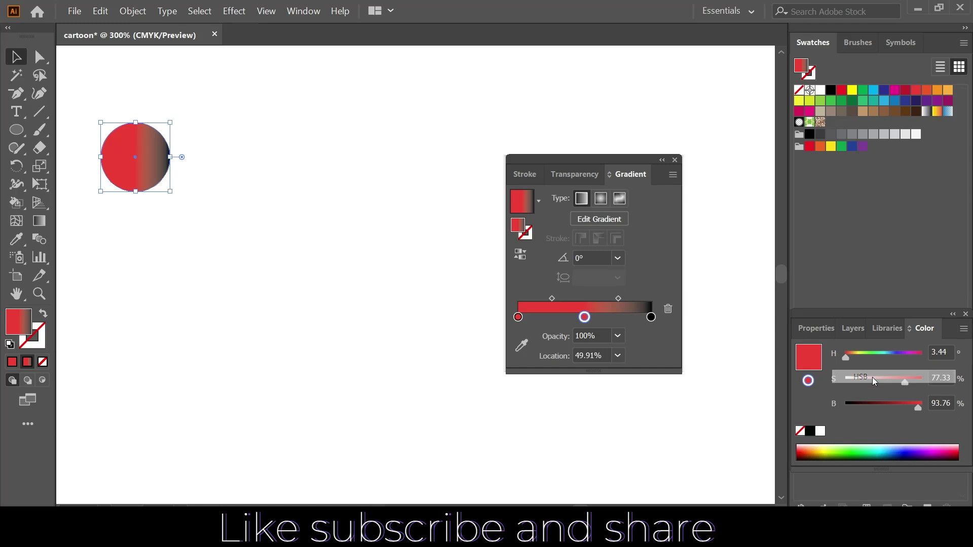
left_click_drag(903, 383, 883, 382)
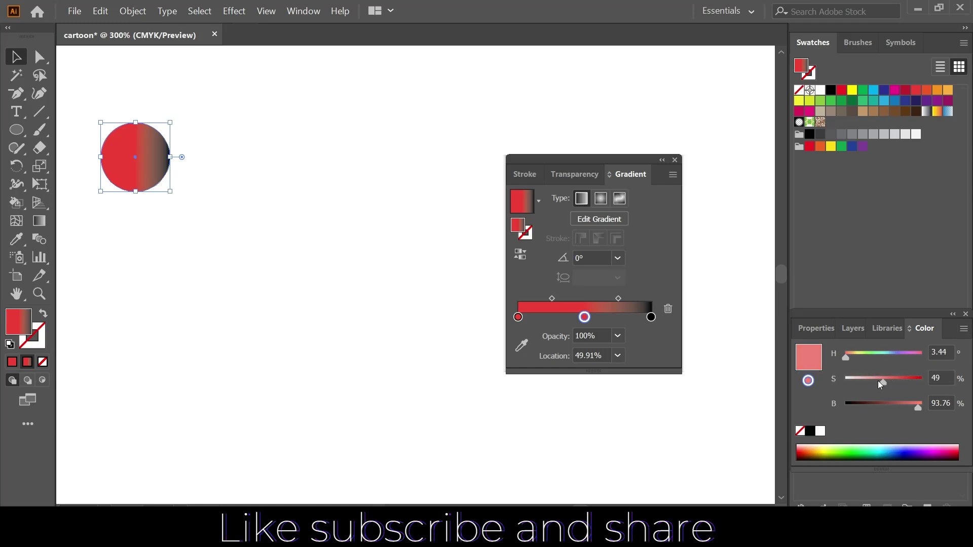
Replace the black end stop with a pale pink right stop at 94.97%.
left_click(651, 317)
left_click(965, 330)
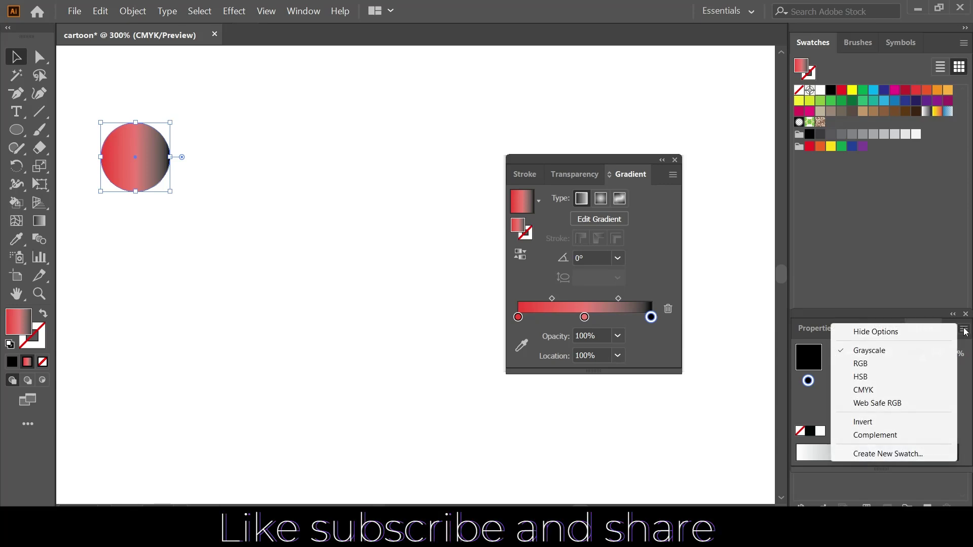
mouse_move(651, 317)
left_mouse_down()
mouse_move(652, 345)
mouse_move(644, 317)
left_mouse_up()
left_click(637, 317)
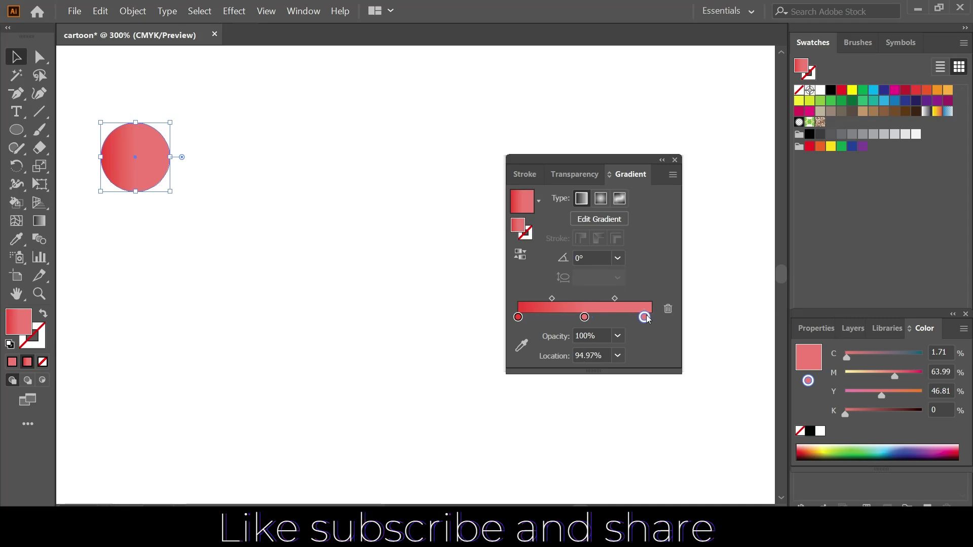
left_click(965, 330)
left_click(864, 375)
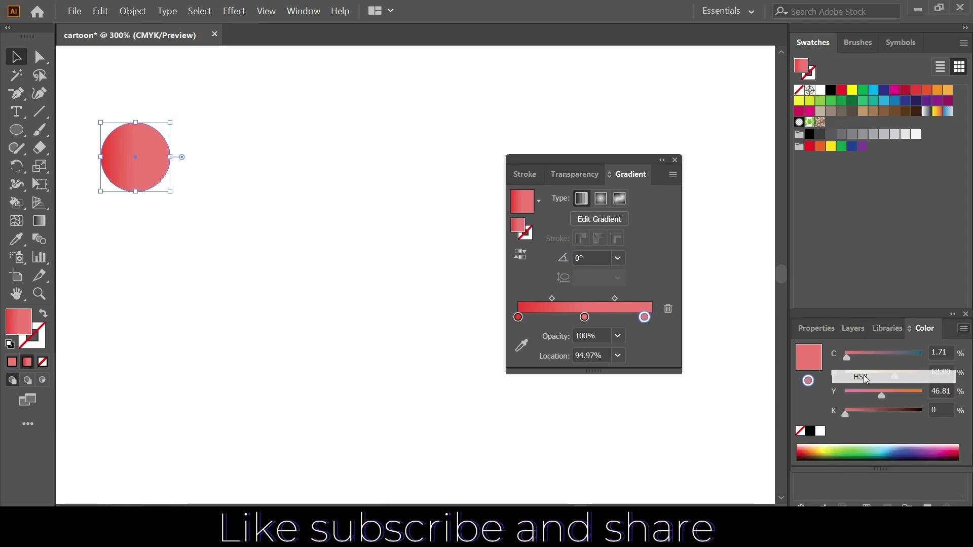
left_click_drag(868, 379, 857, 379)
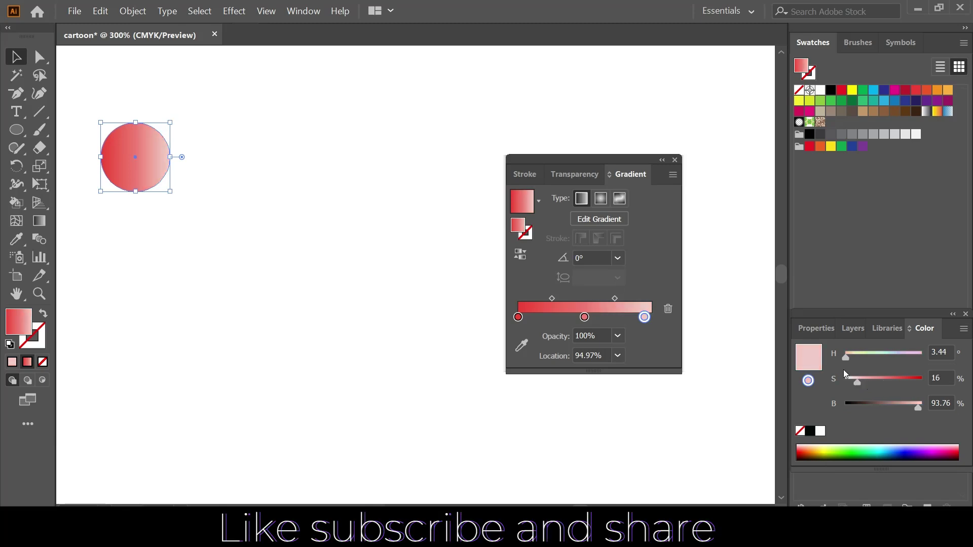
Make the circle's gradient radial, darken its left stop to B 70, and dock the Gradient panel.
left_click(600, 199)
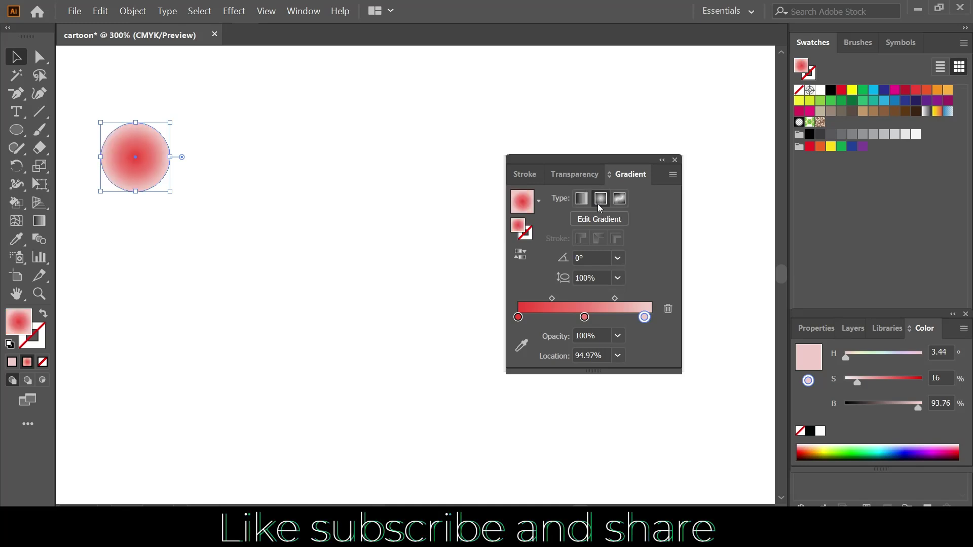
left_click(518, 318)
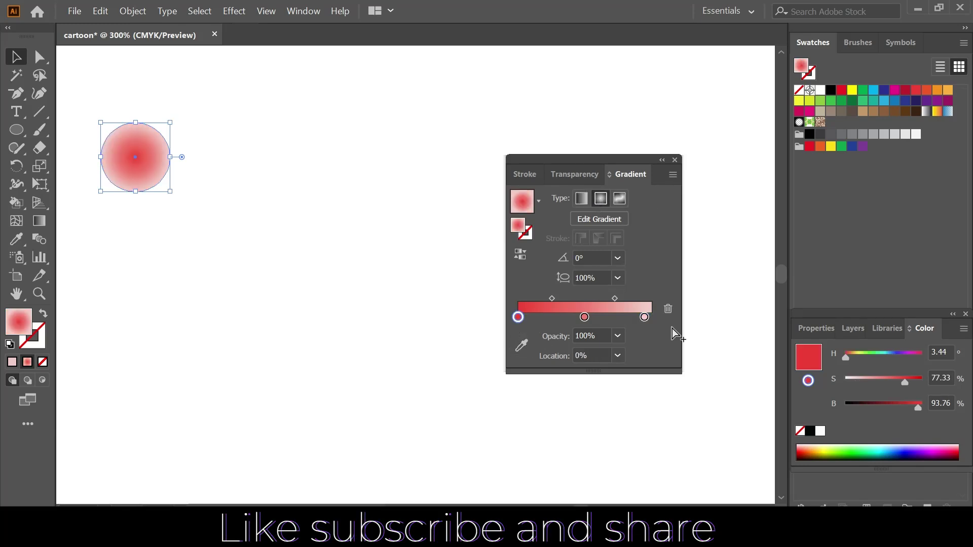
left_click(902, 403)
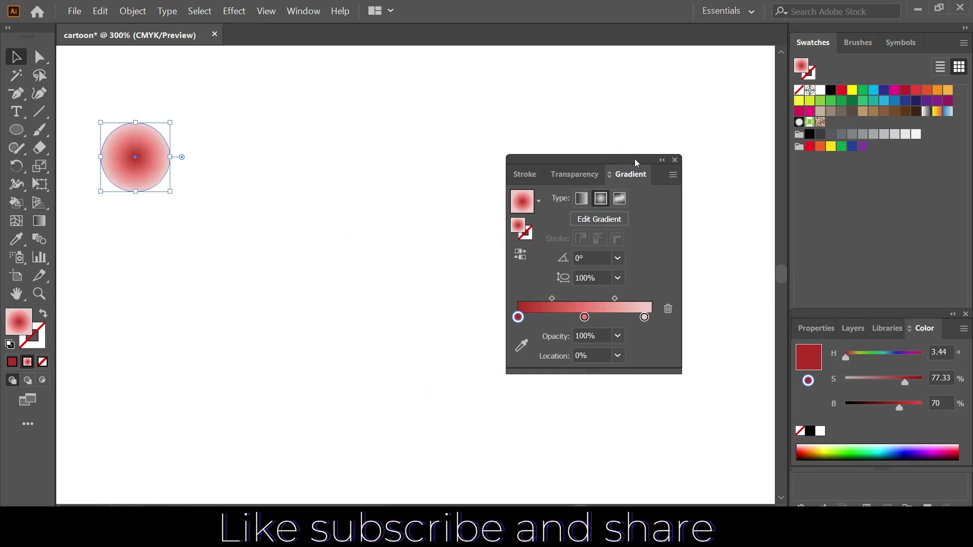
left_click_drag(613, 156, 899, 171)
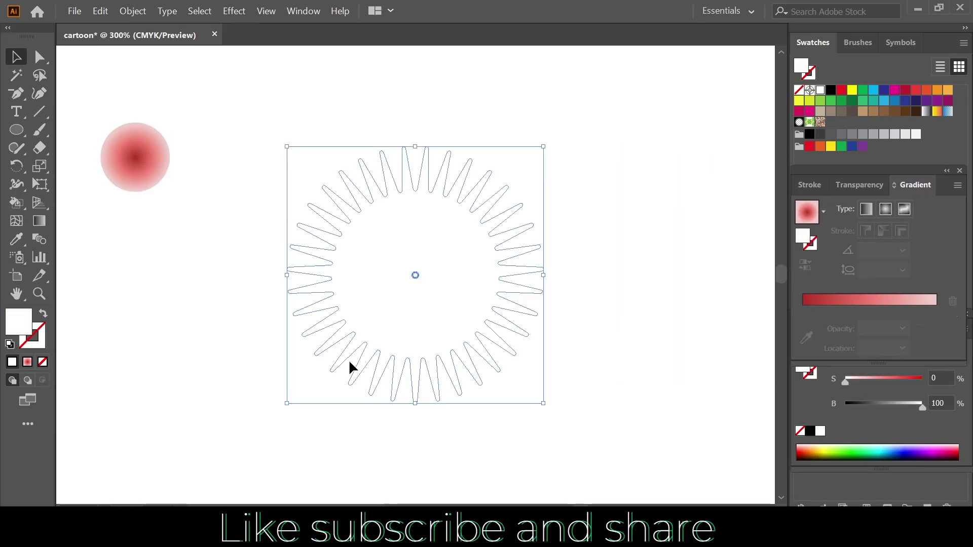
Eyedrop the circle's red radial gradient onto the large sunburst.
left_click(15, 241)
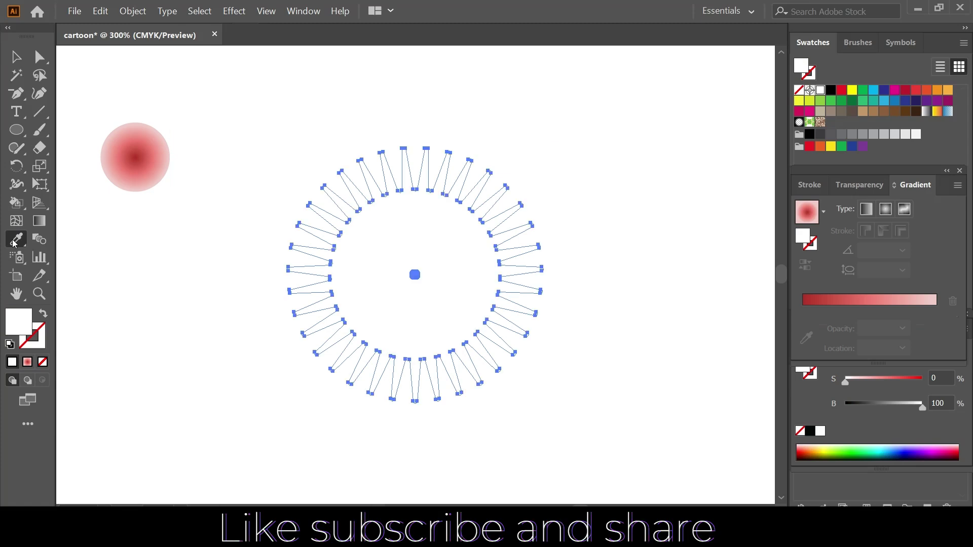
left_click(136, 156)
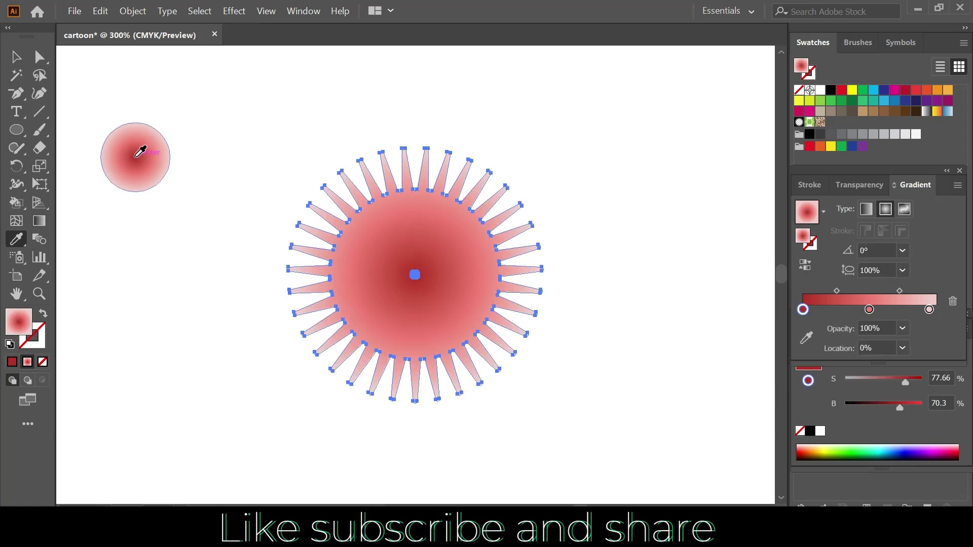
left_click(16, 57)
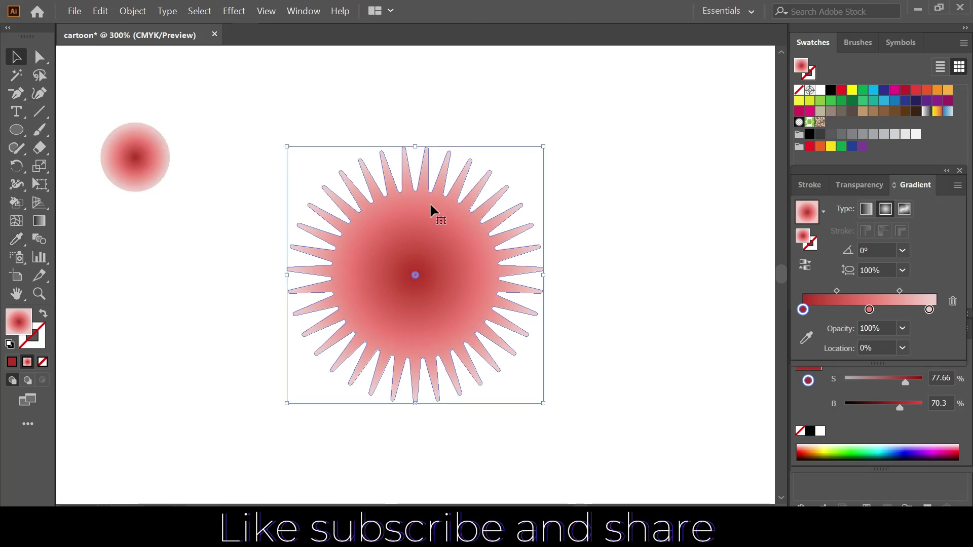
Blend the large star into the tiny centre copy using 100 specified steps.
left_click(135, 12)
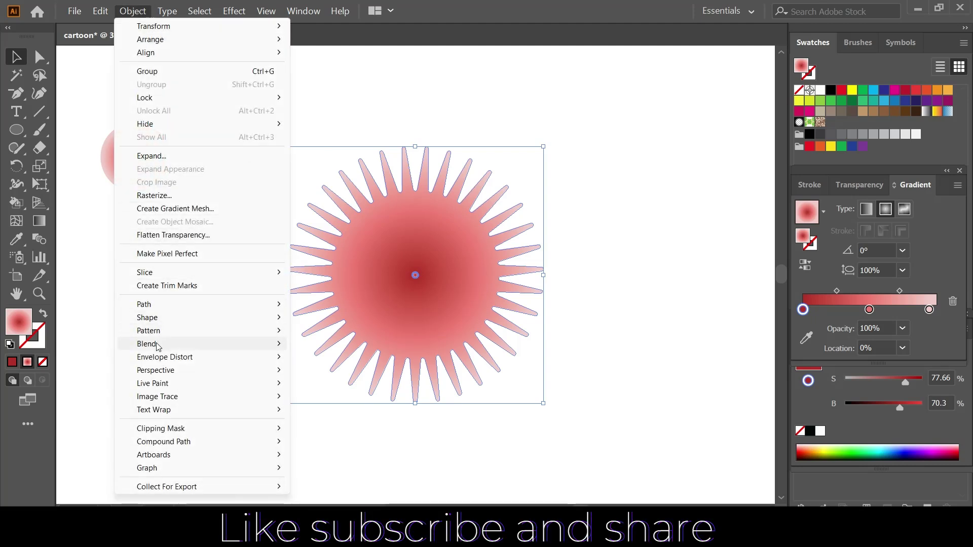
mouse_move(147, 344)
left_click(335, 376)
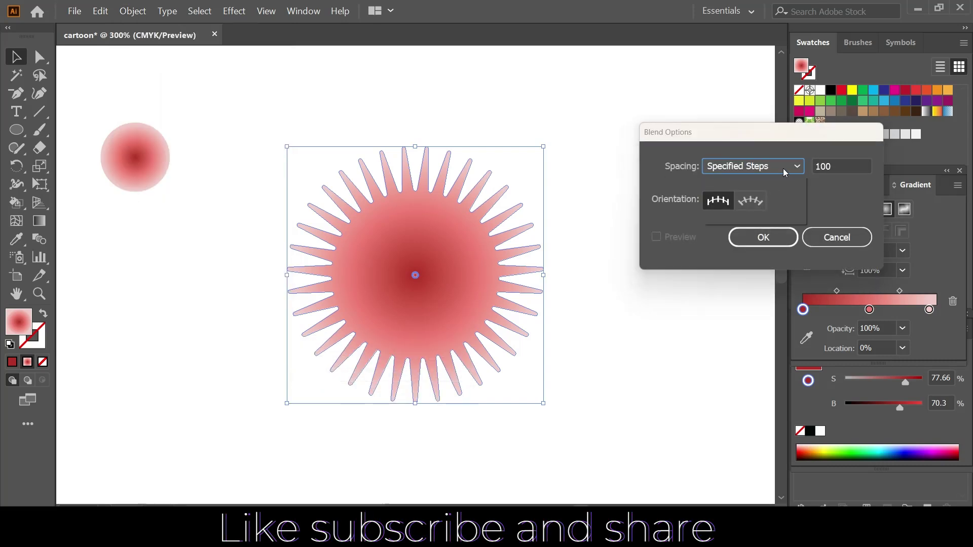
left_click(782, 169)
left_click(761, 198)
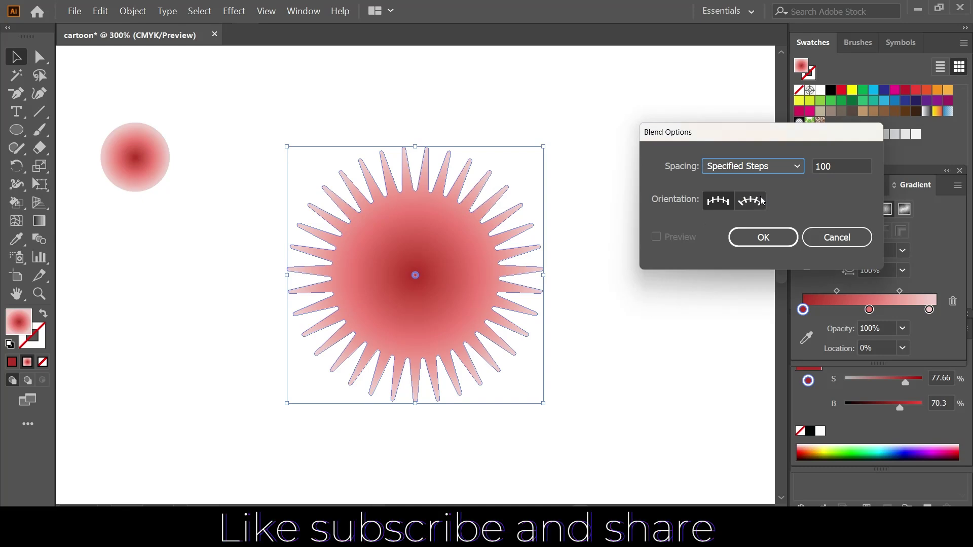
left_click_drag(836, 167, 812, 170)
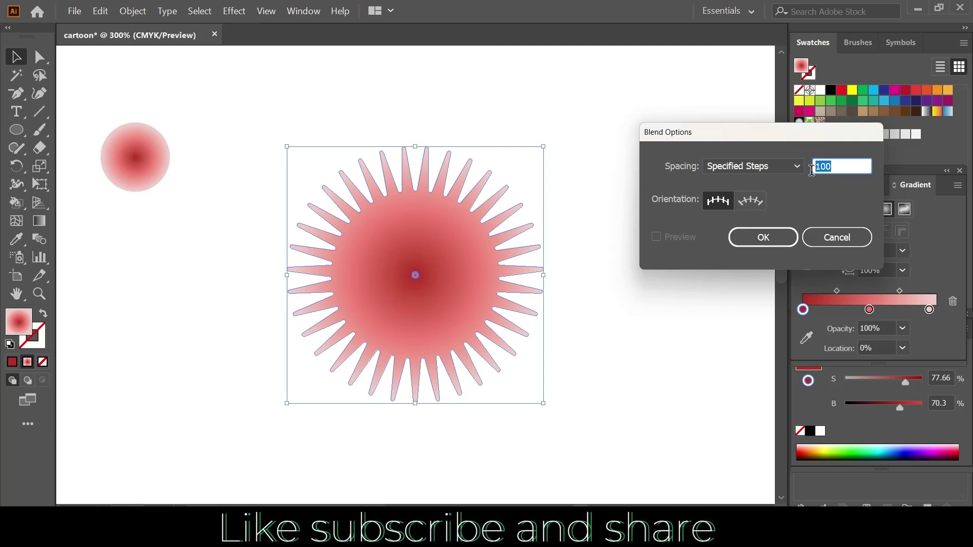
left_click(764, 237)
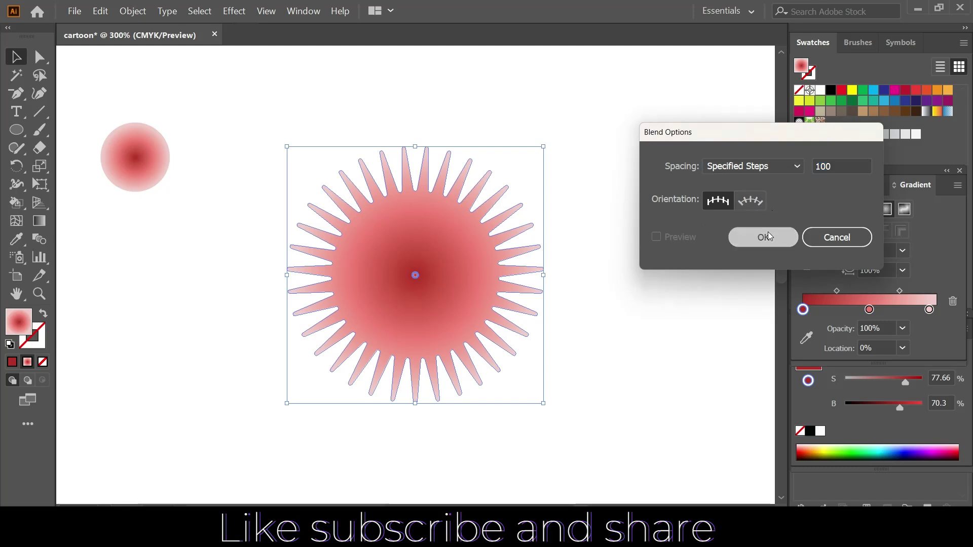
left_click(132, 12)
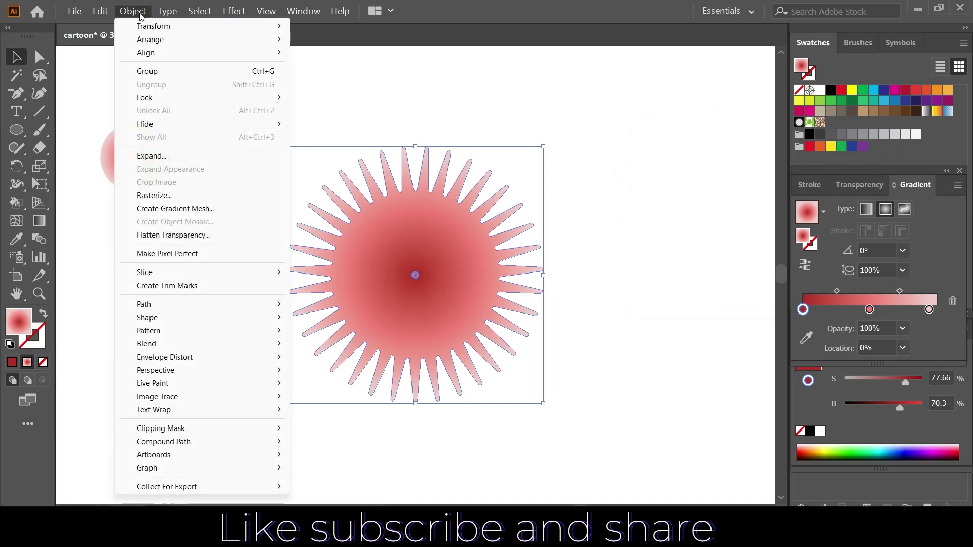
mouse_move(146, 344)
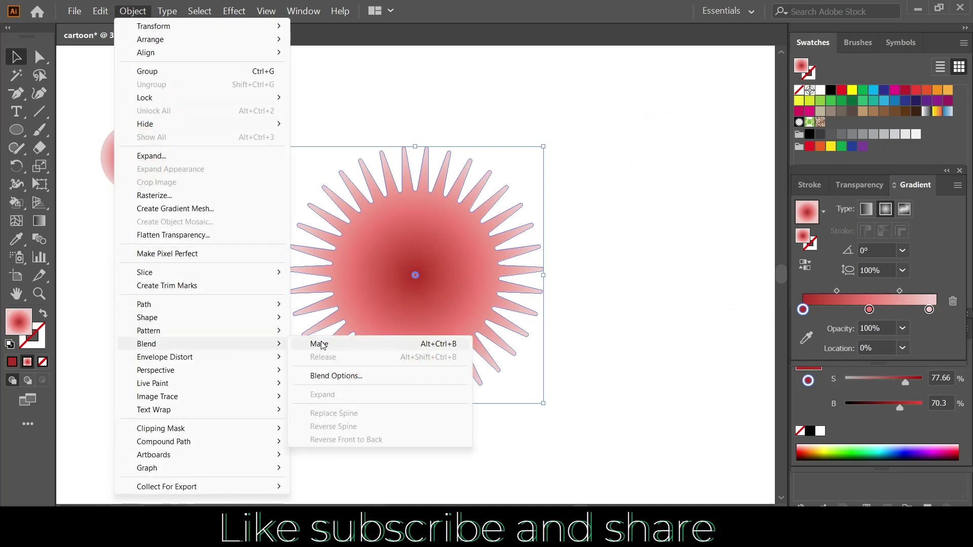
left_click(322, 345)
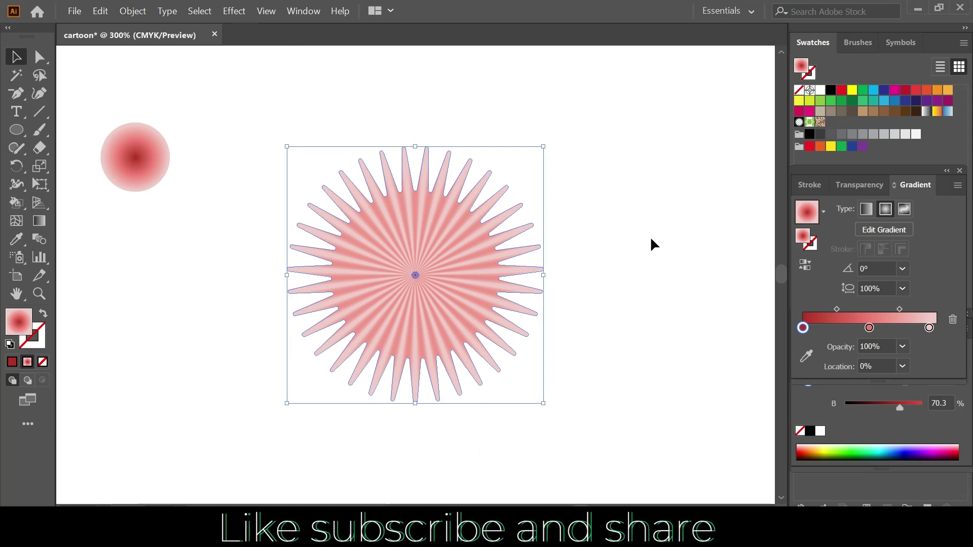
Apply Pucker & Bloat at about -18% to sharpen the sunburst's rays.
left_click(236, 16)
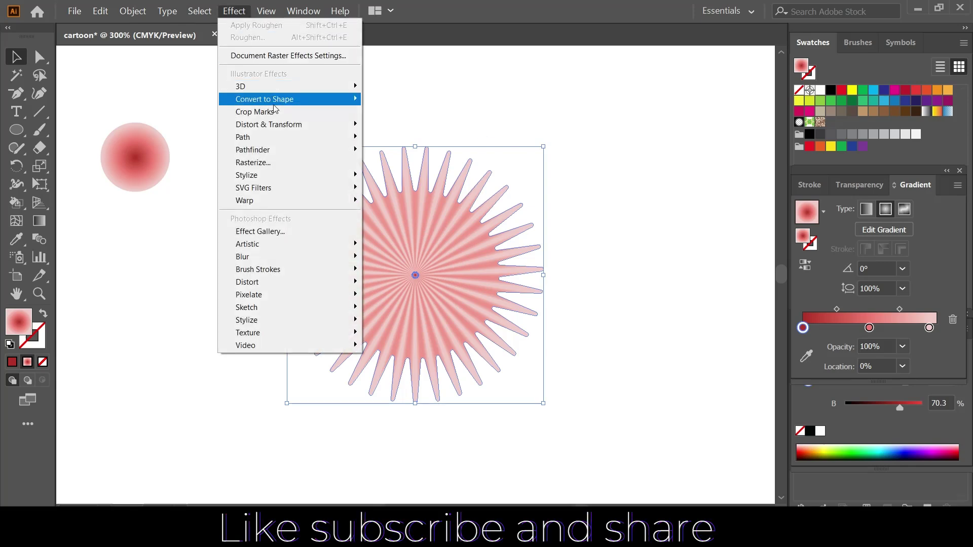
mouse_move(268, 124)
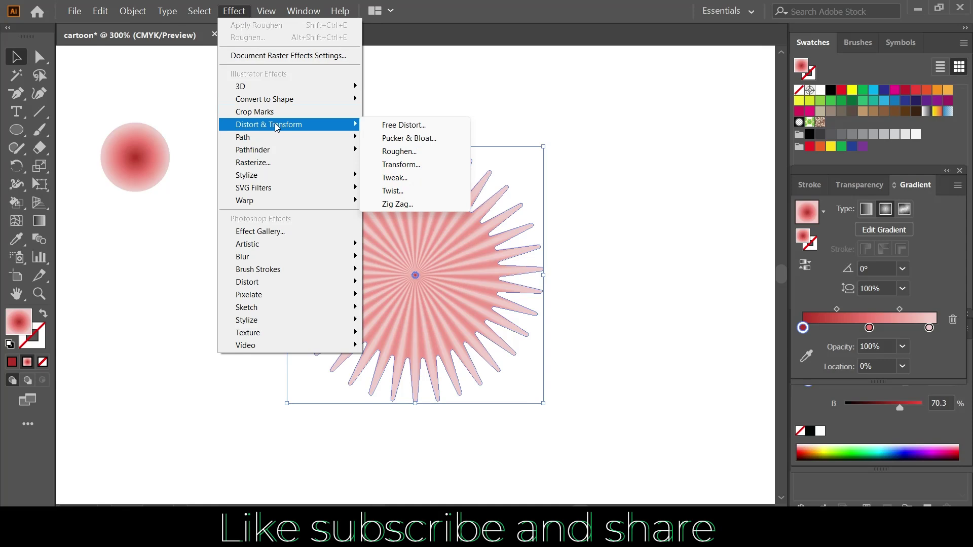
left_click(404, 138)
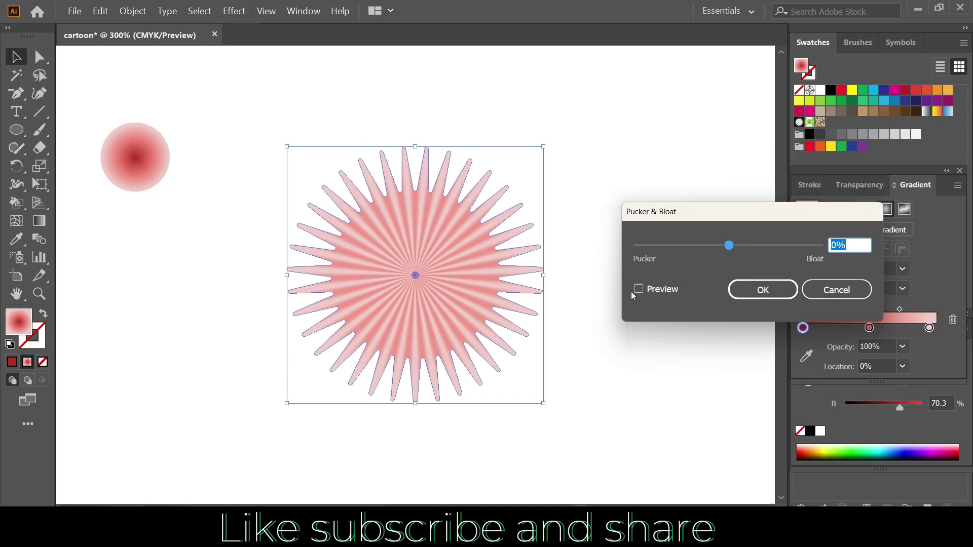
left_click_drag(732, 249, 724, 250)
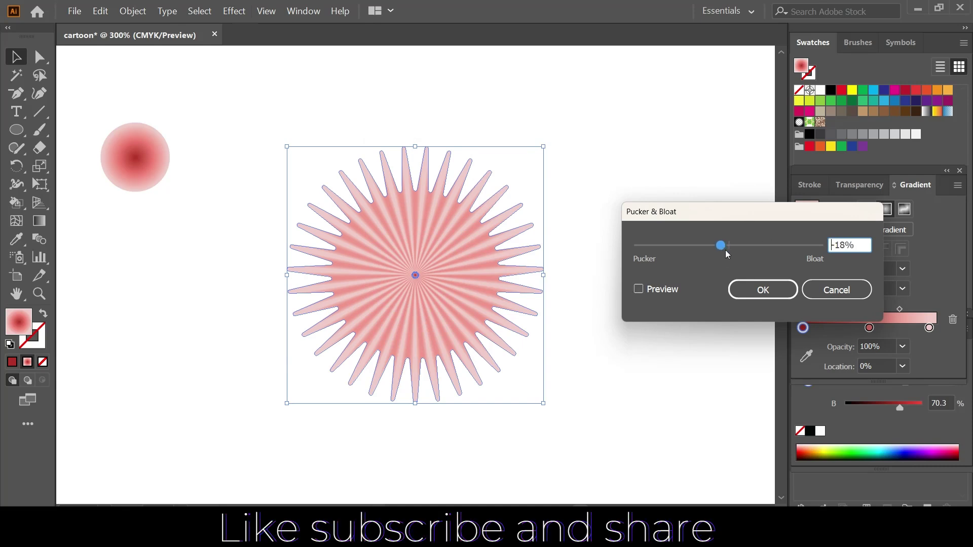
left_click(756, 292)
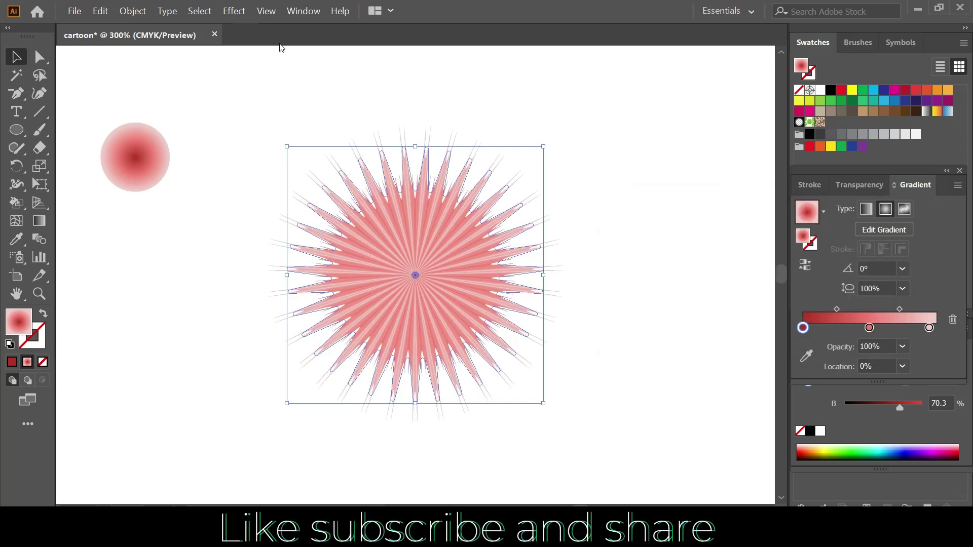
Apply Roughen with 9% size, 0 detail and smooth points for a furry edge.
left_click(234, 11)
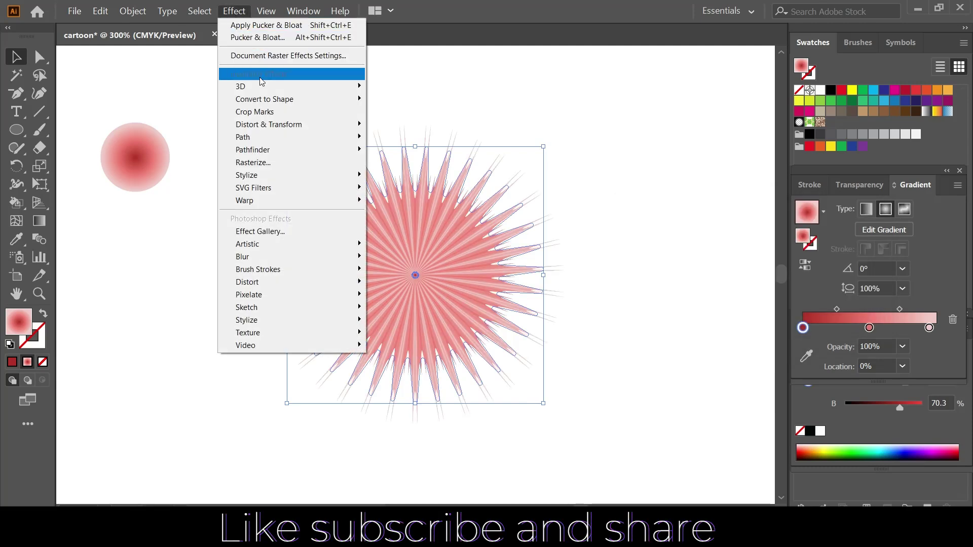
mouse_move(269, 125)
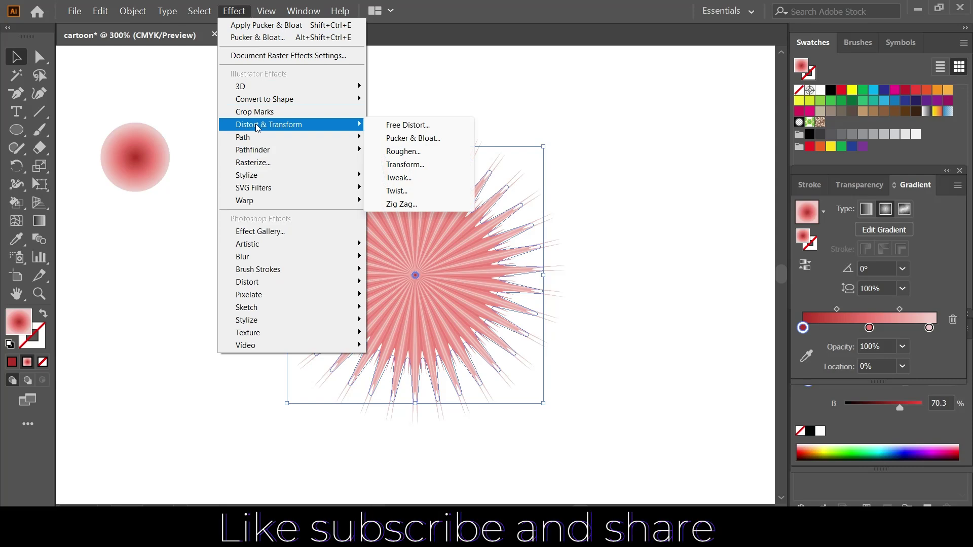
left_click(397, 152)
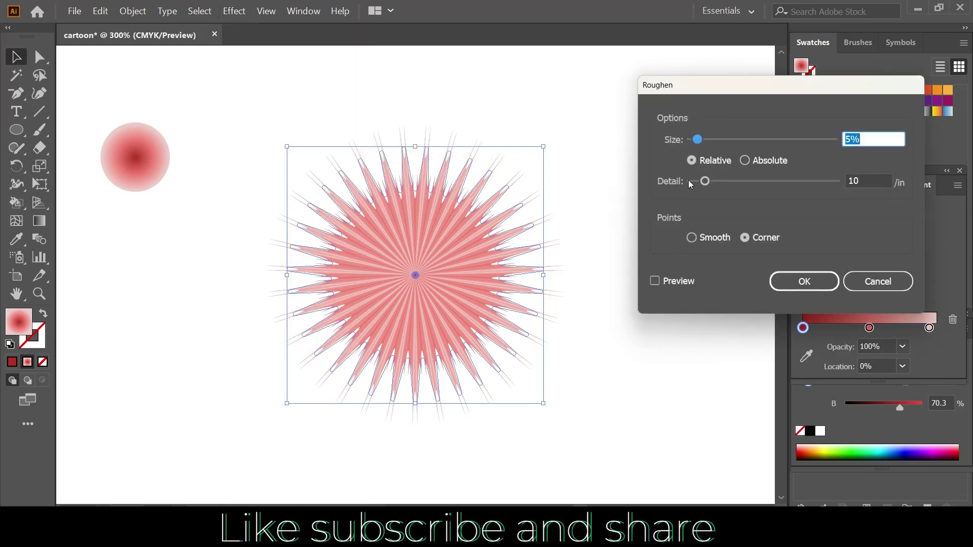
left_click_drag(707, 185, 688, 186)
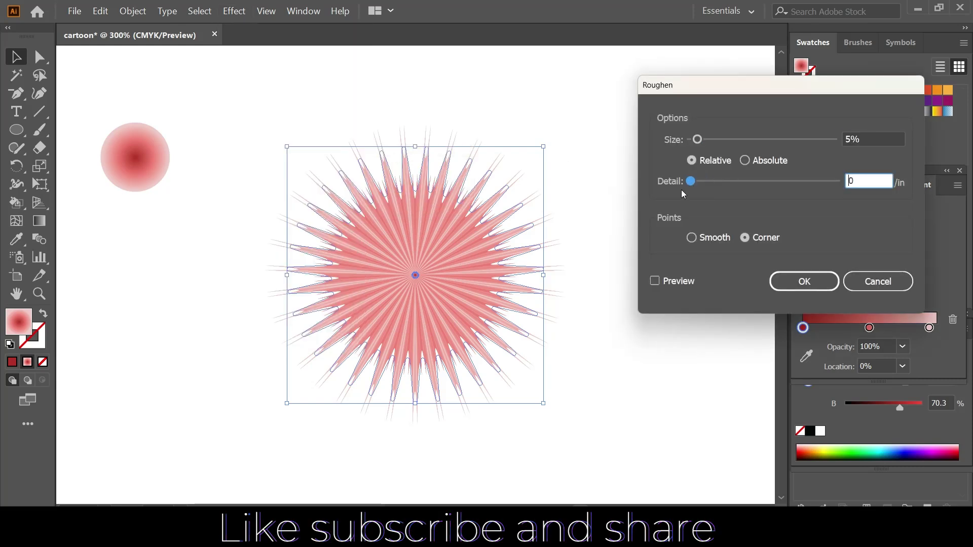
left_click(655, 281)
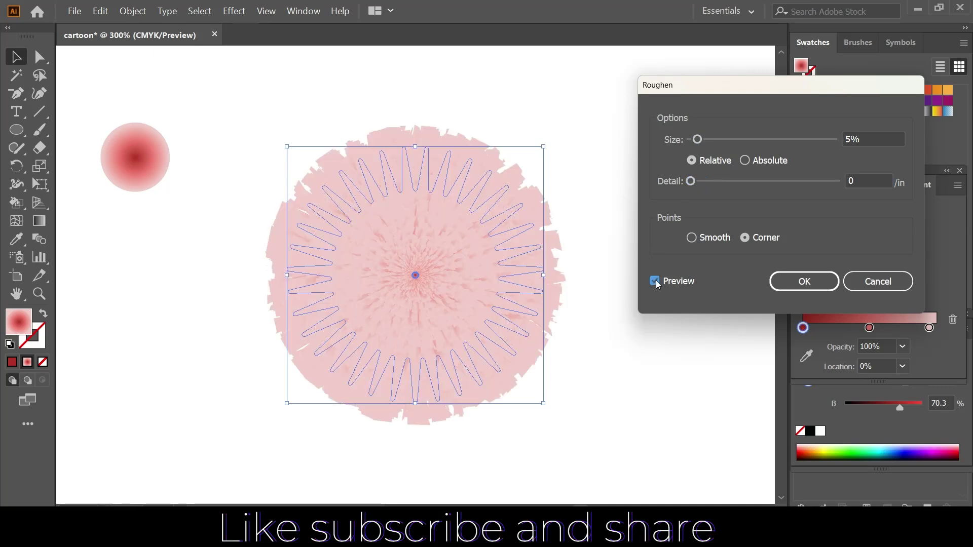
left_click(693, 238)
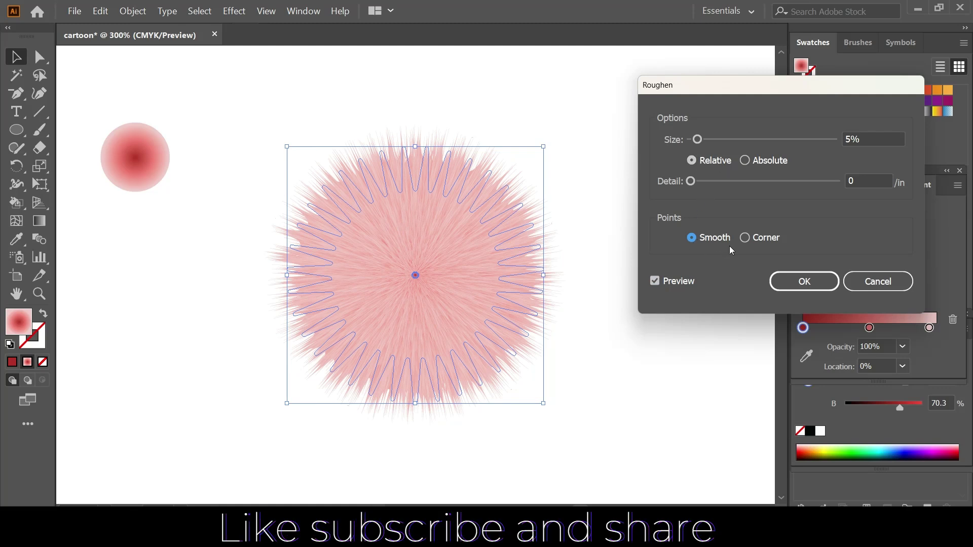
left_click_drag(698, 141, 702, 150)
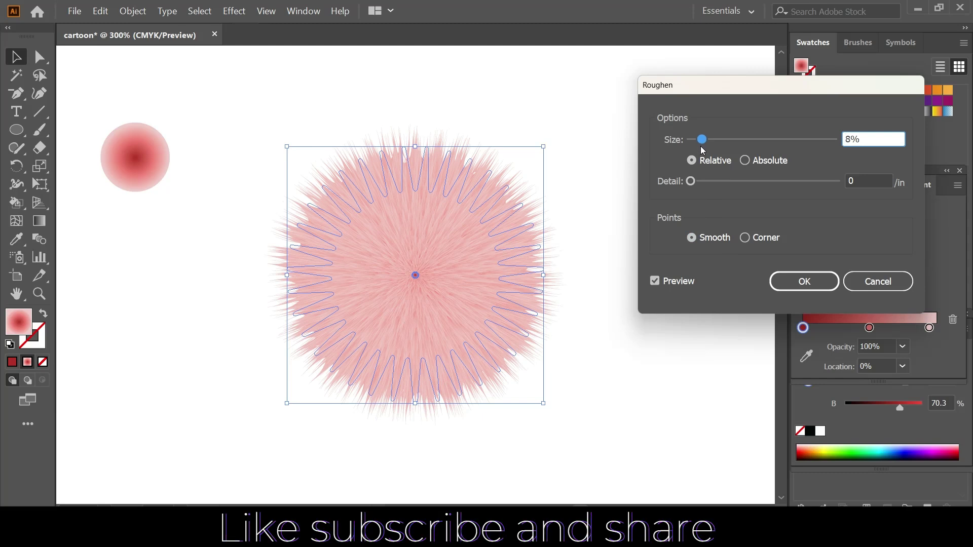
left_click_drag(702, 147, 703, 148)
left_click(806, 282)
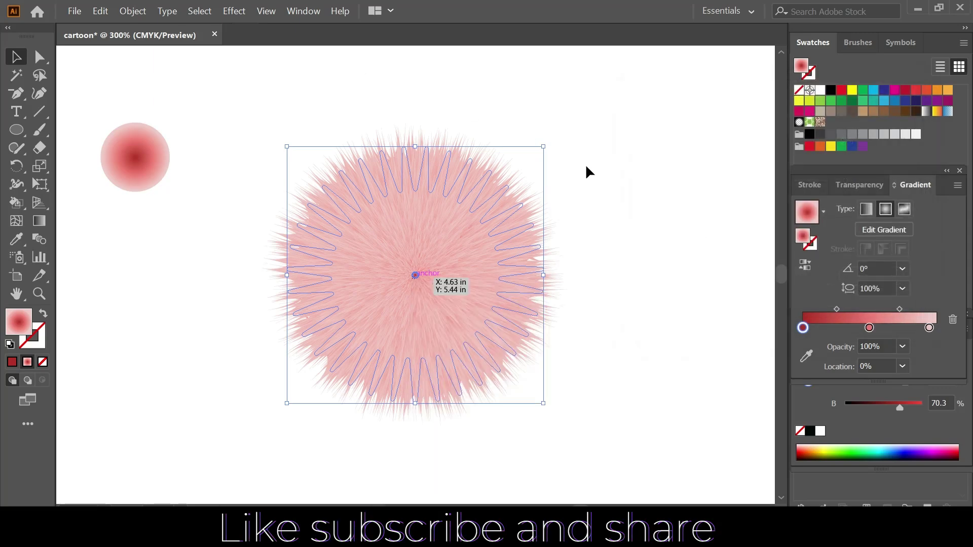
left_click(585, 163)
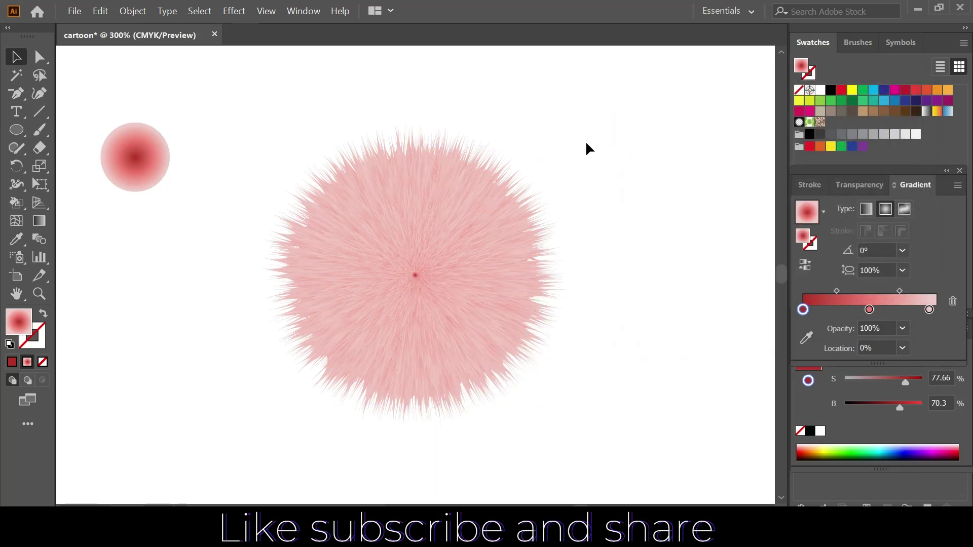
Isolate the blend group and drag its centre star upward into a teardrop.
left_click_drag(586, 125, 245, 461)
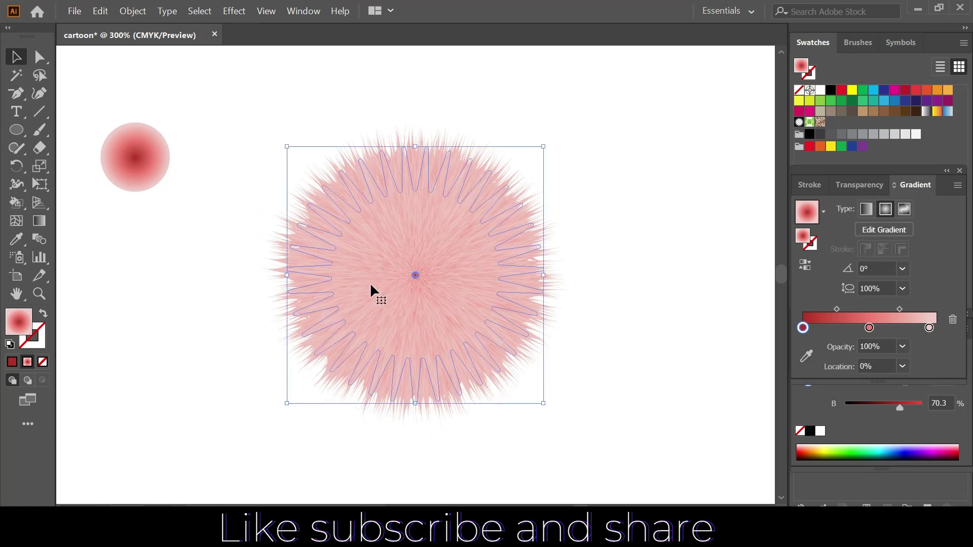
right_click(424, 248)
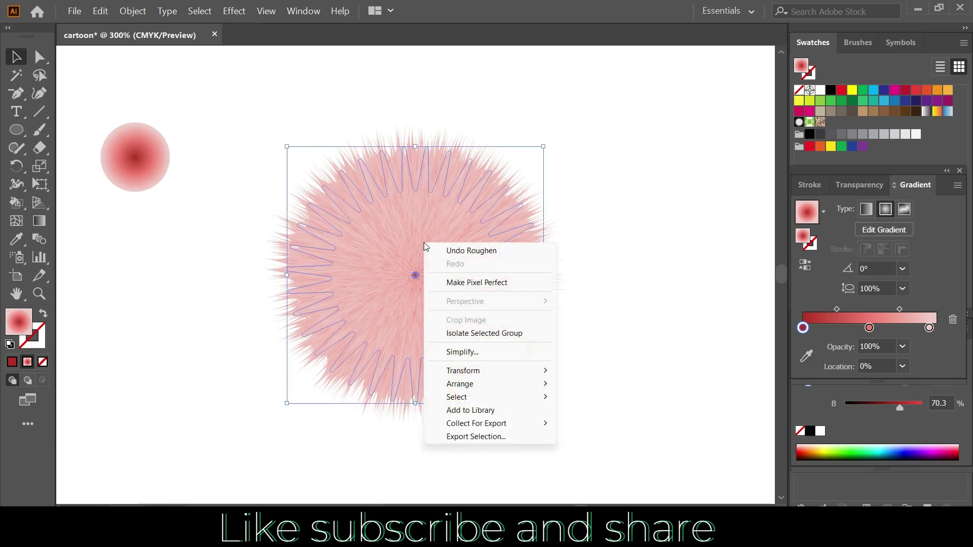
left_click(504, 334)
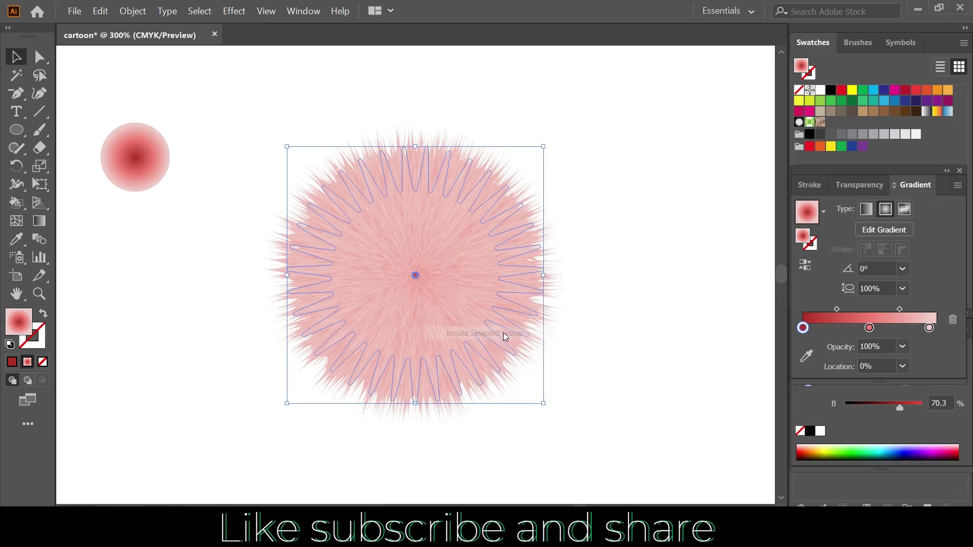
left_click(414, 274)
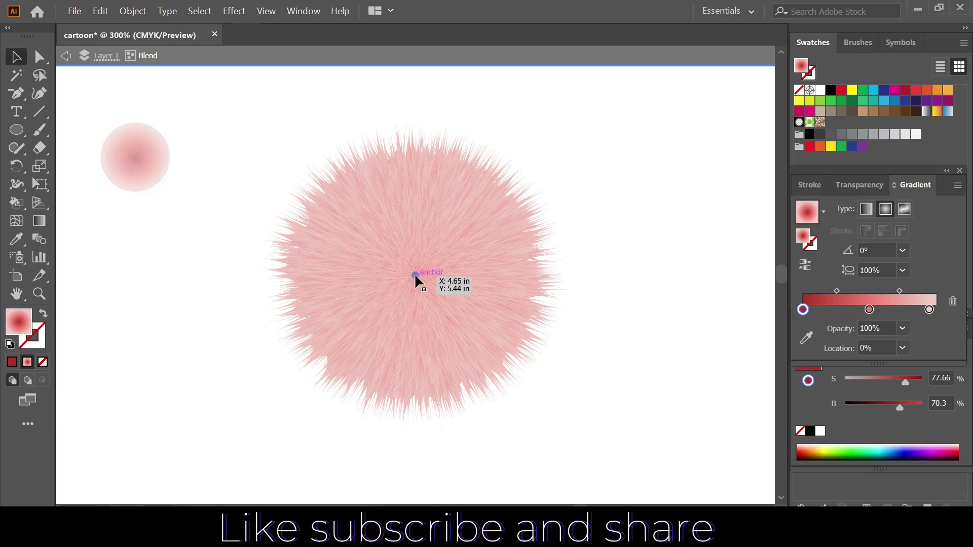
left_click_drag(416, 266, 415, 92)
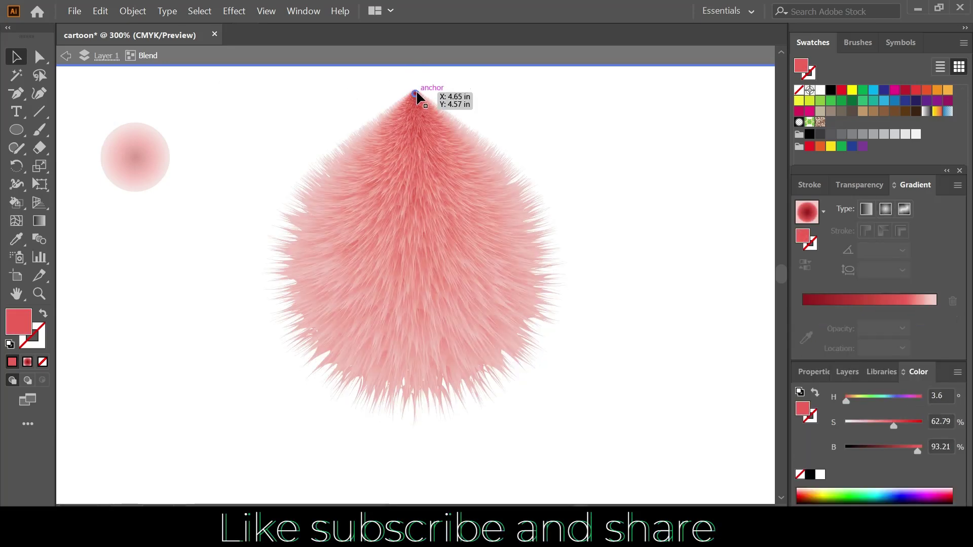
Adjust the small top circle's saturation and apply a deeper red to the fur.
left_click(416, 94)
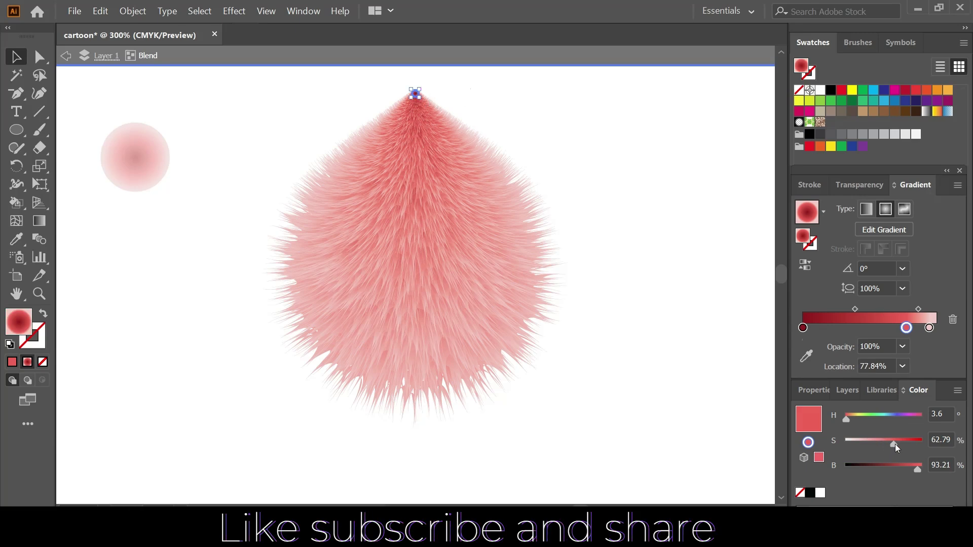
left_click_drag(896, 444, 869, 439)
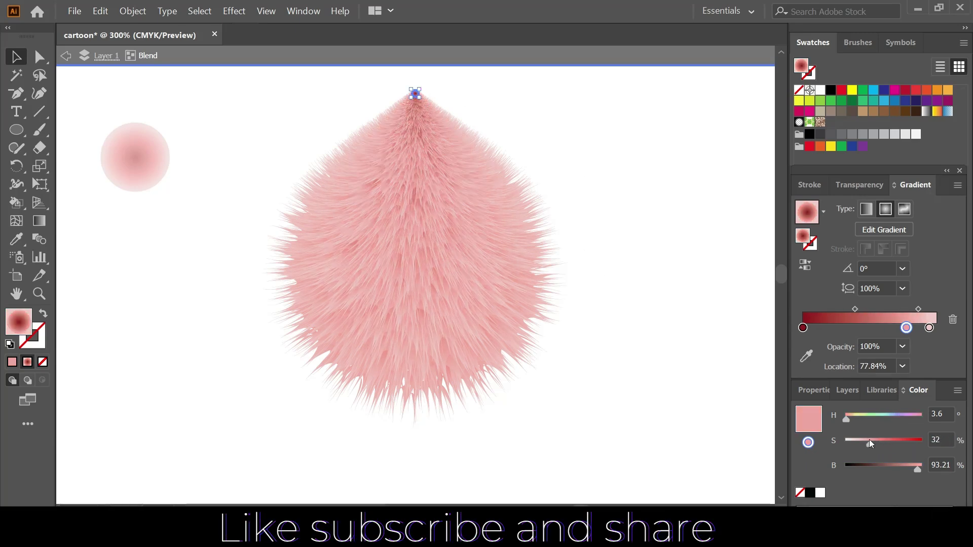
key("ctrl+z")
key("ctrl+z")
key("ctrl+shift+z")
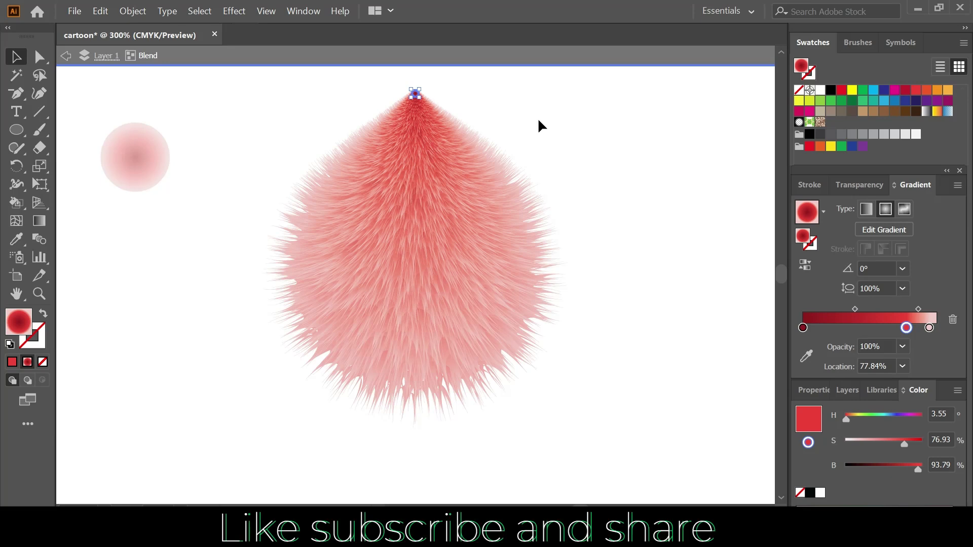
left_click(539, 122)
left_click(416, 94)
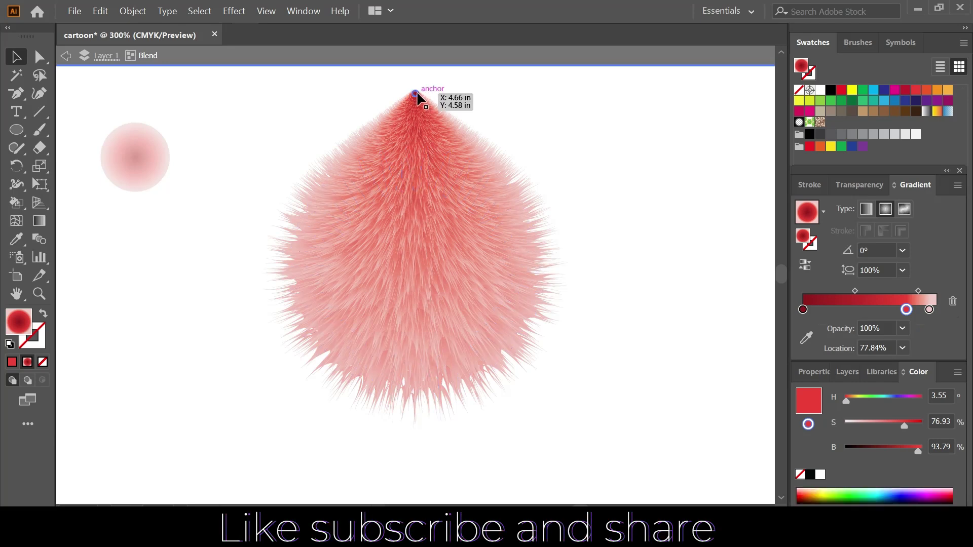
In HSB mode, desaturate the blend's dark starting gradient stop from 82.43% to about 41%.
left_click(415, 95)
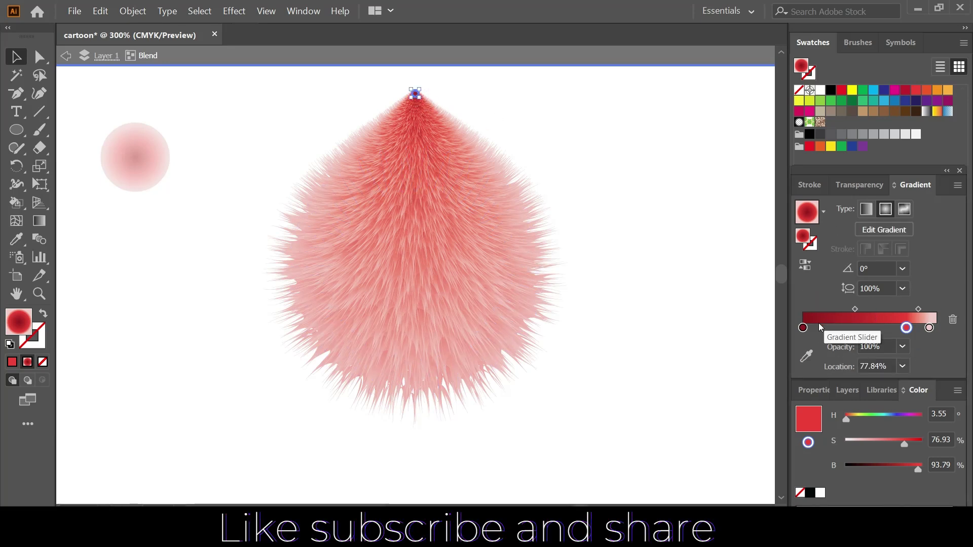
left_click(803, 328)
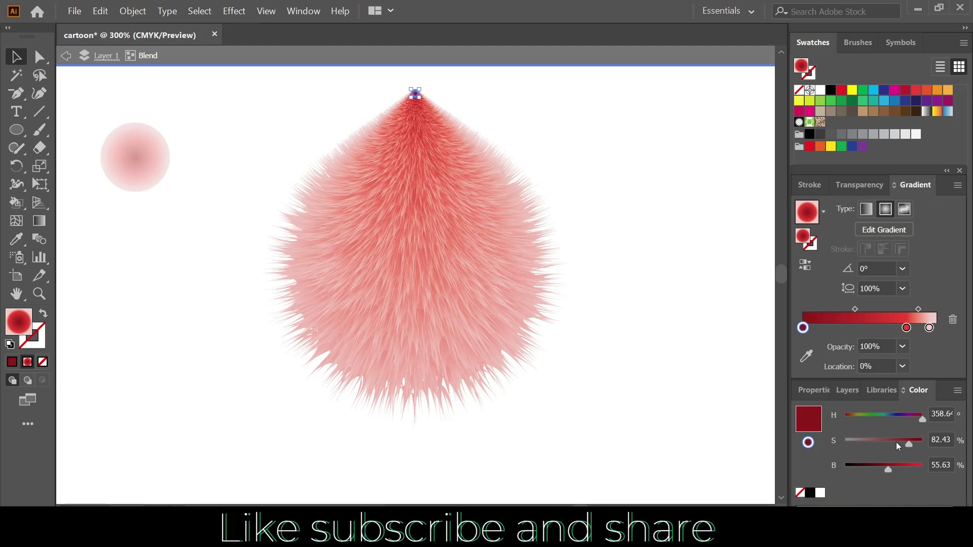
left_click(957, 390)
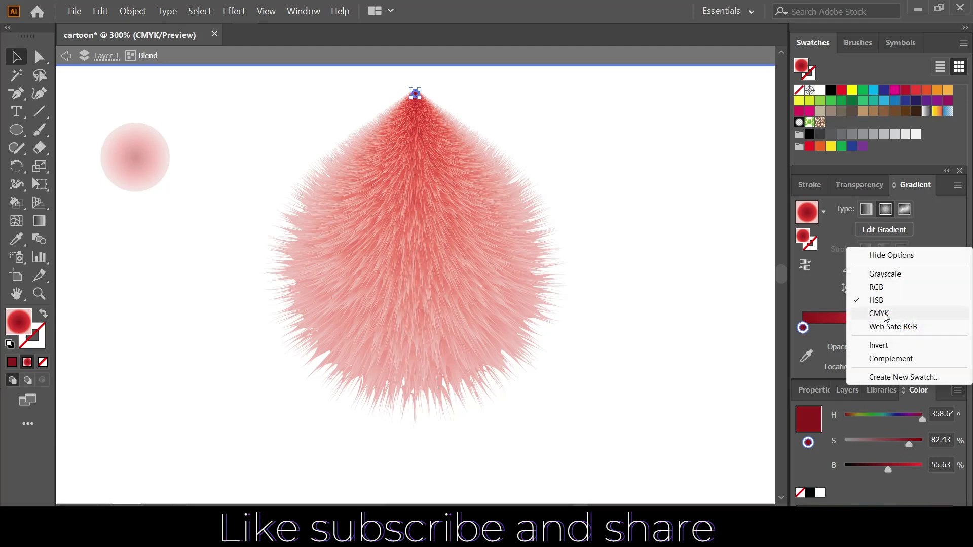
left_click(876, 300)
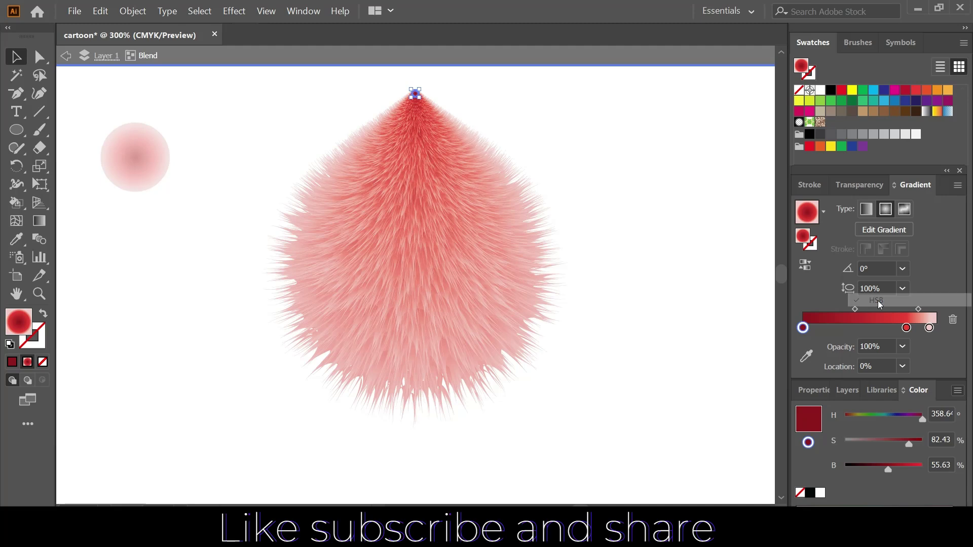
left_click_drag(888, 439, 881, 440)
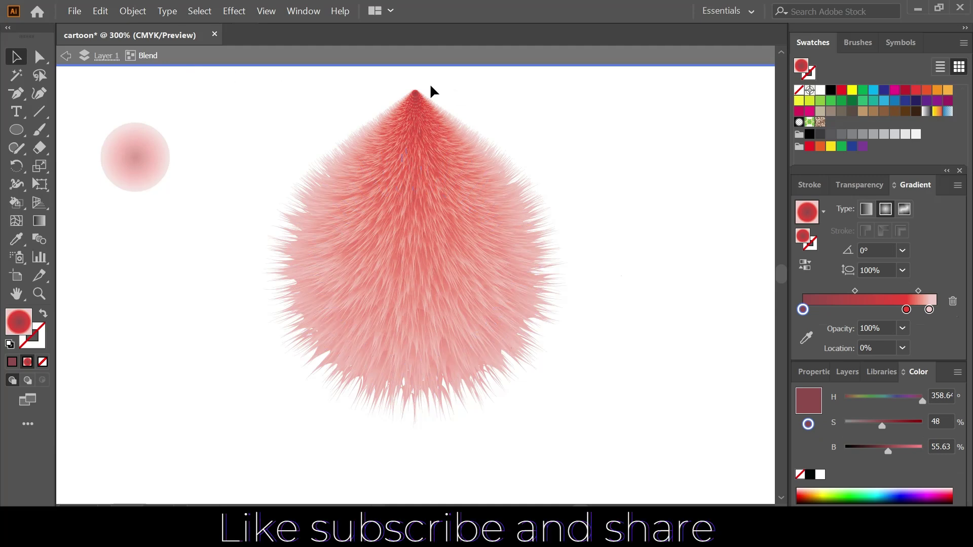
left_click(415, 92)
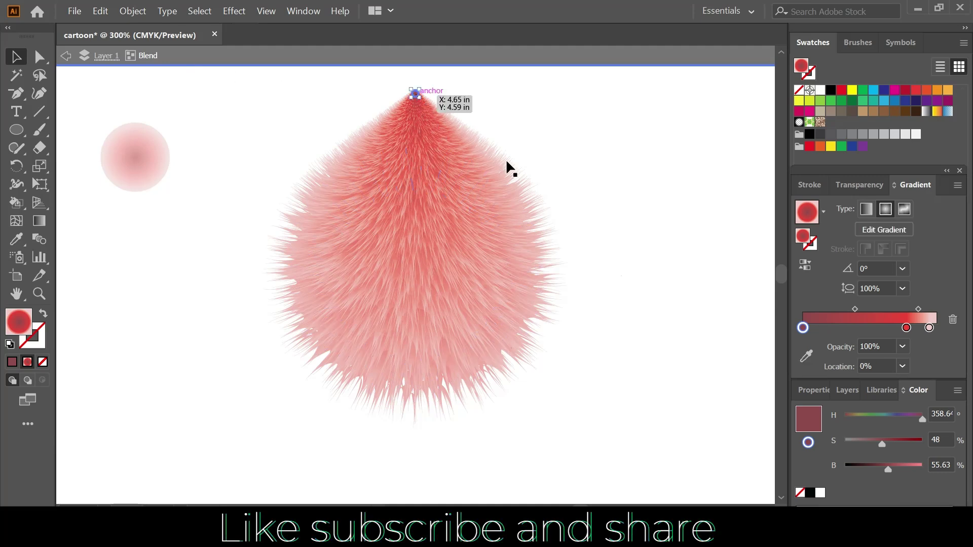
left_click_drag(860, 441, 875, 440)
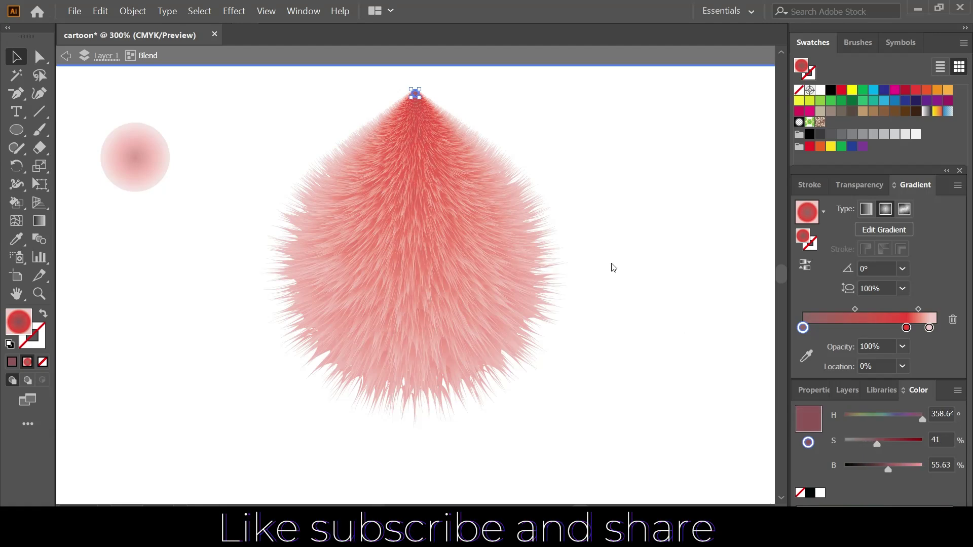
Exit isolation mode and draw a solid mauve circle to the right of the fur.
double_click(585, 195)
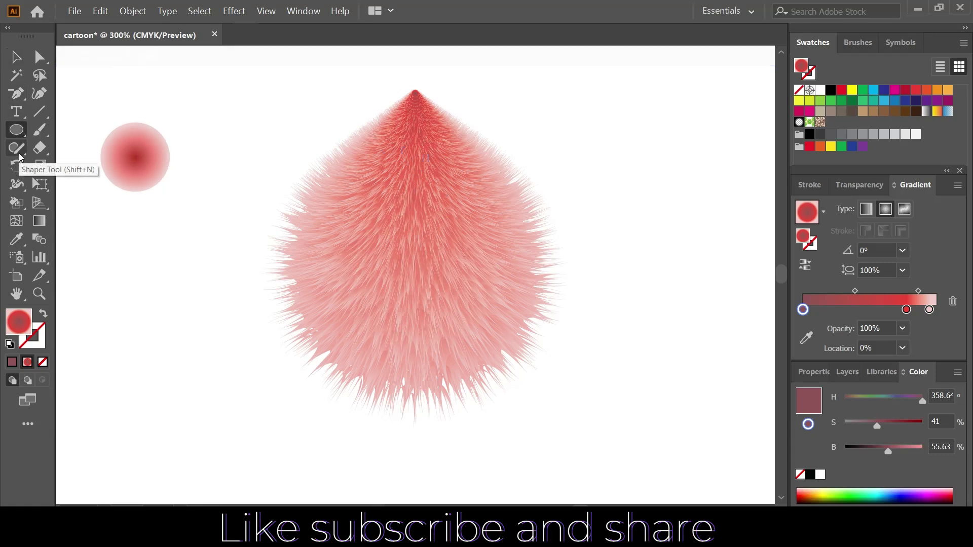
left_click(21, 130)
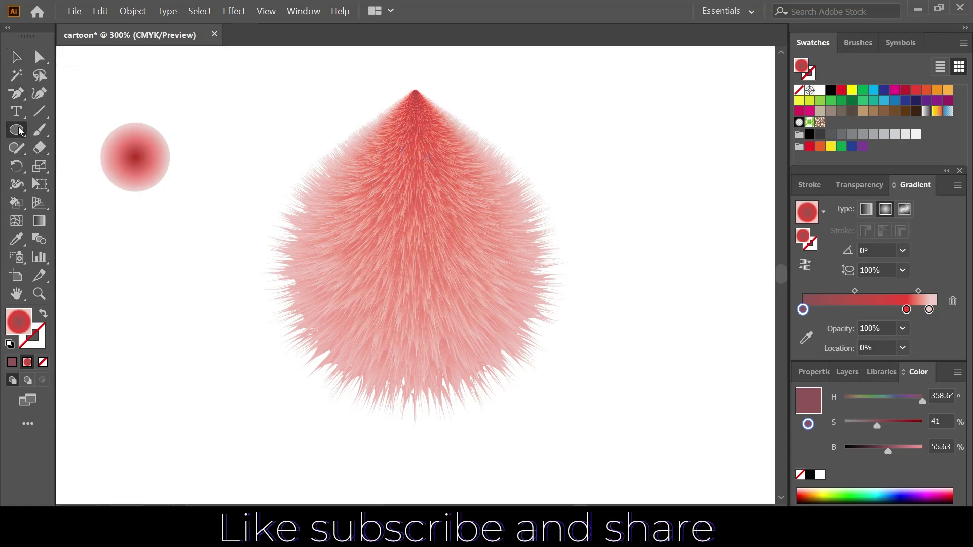
left_click_drag(628, 133, 565, 224)
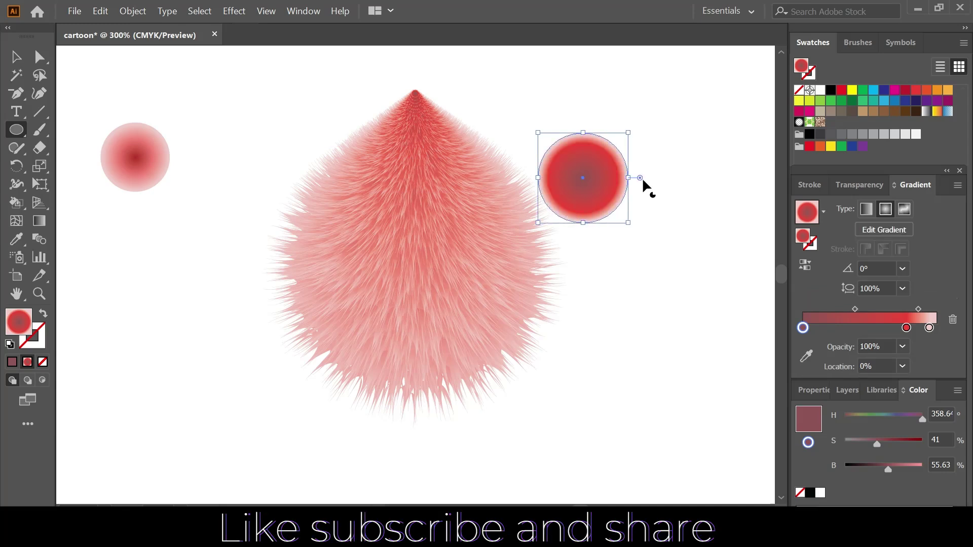
left_click(12, 362)
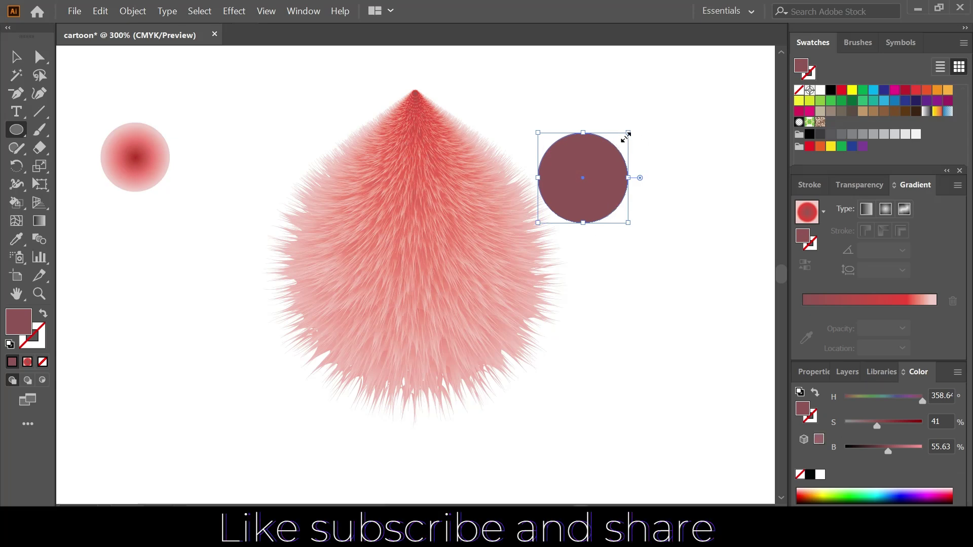
Add a smaller circle inside the mauve one and nudge it right twice.
left_click_drag(626, 136, 616, 155)
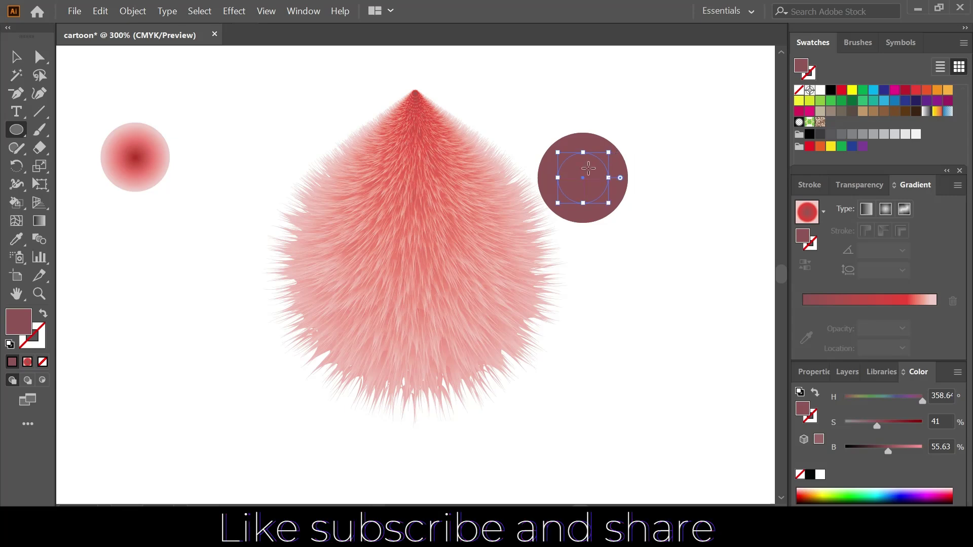
key("Right")
key("Right")
key("Right")
key("Right")
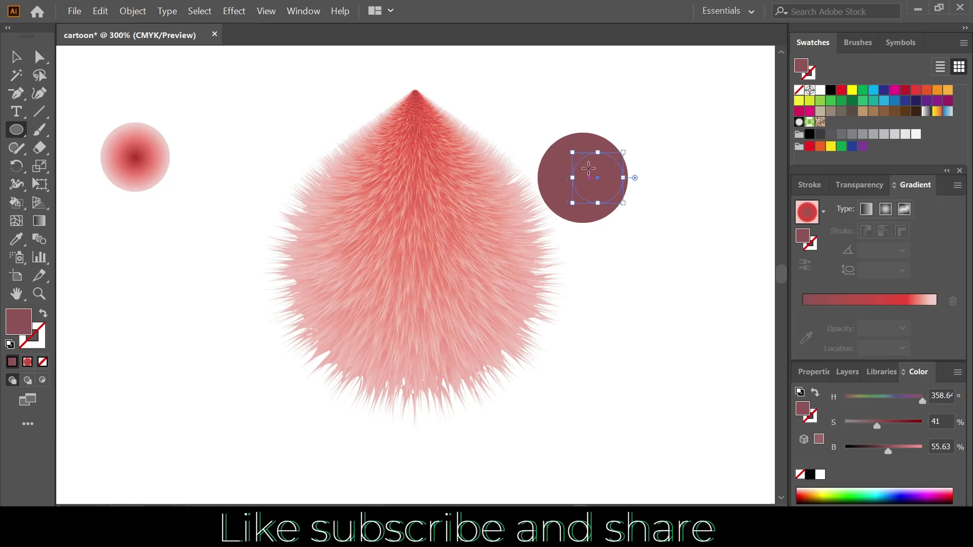
key("Right")
key("Right")
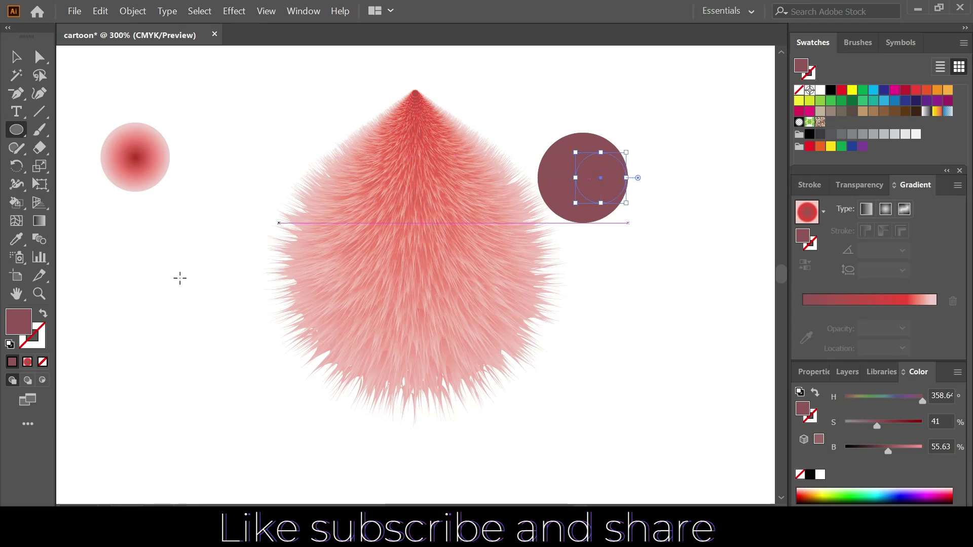
Fill the inner circle with teal blue 5BA5BC.
double_click(25, 325)
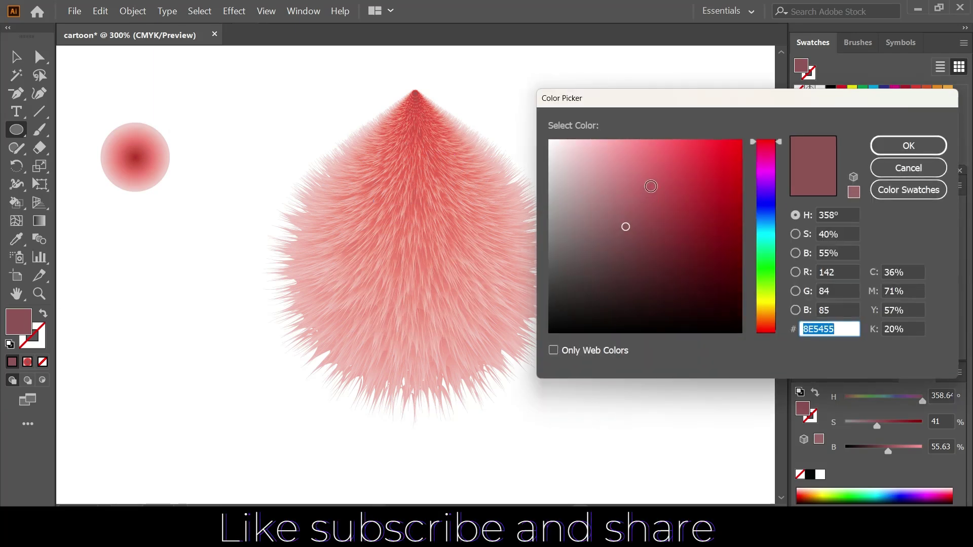
mouse_move(772, 240)
left_mouse_down()
mouse_move(765, 217)
mouse_move(765, 228)
left_mouse_up()
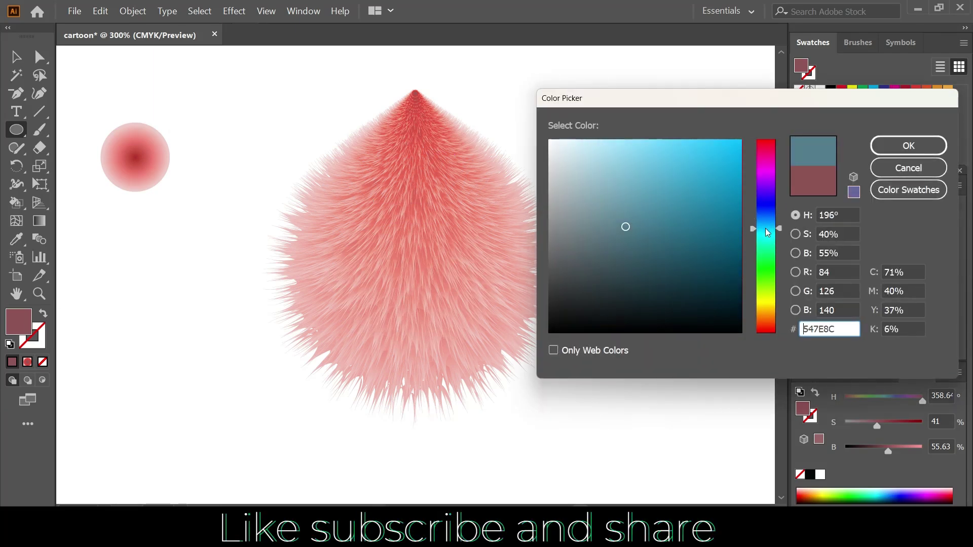
left_click_drag(642, 177, 651, 189)
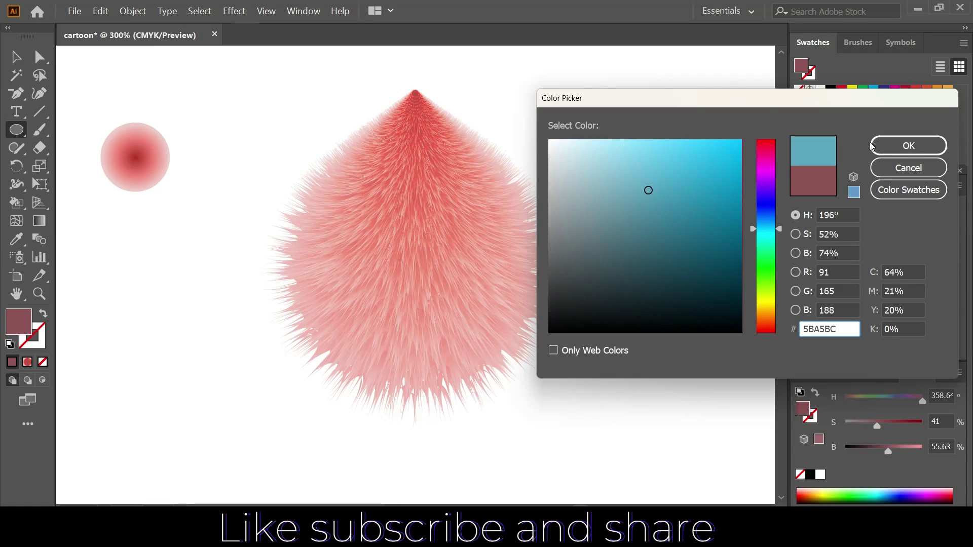
left_click(907, 146)
Fill the outer circle with light grey.
key("v")
left_click(587, 178)
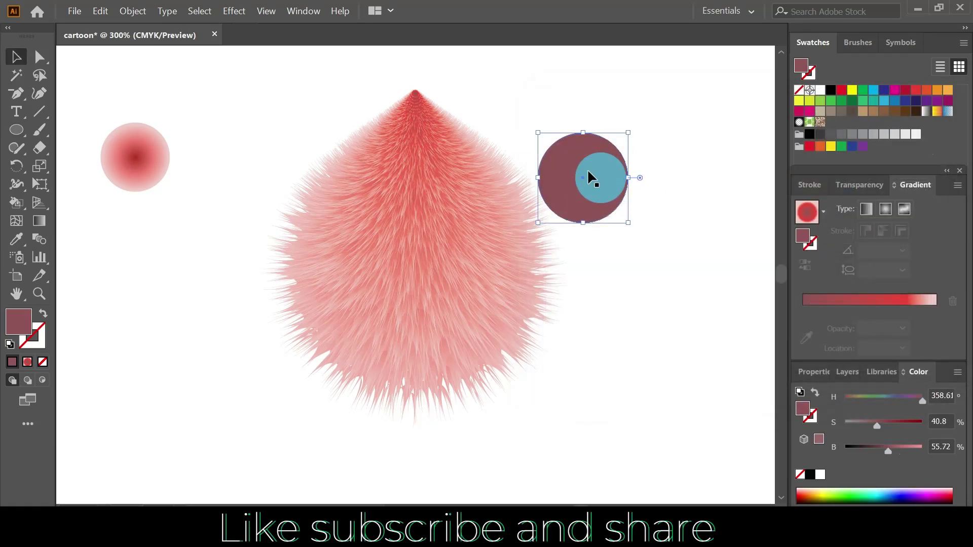
left_click(906, 134)
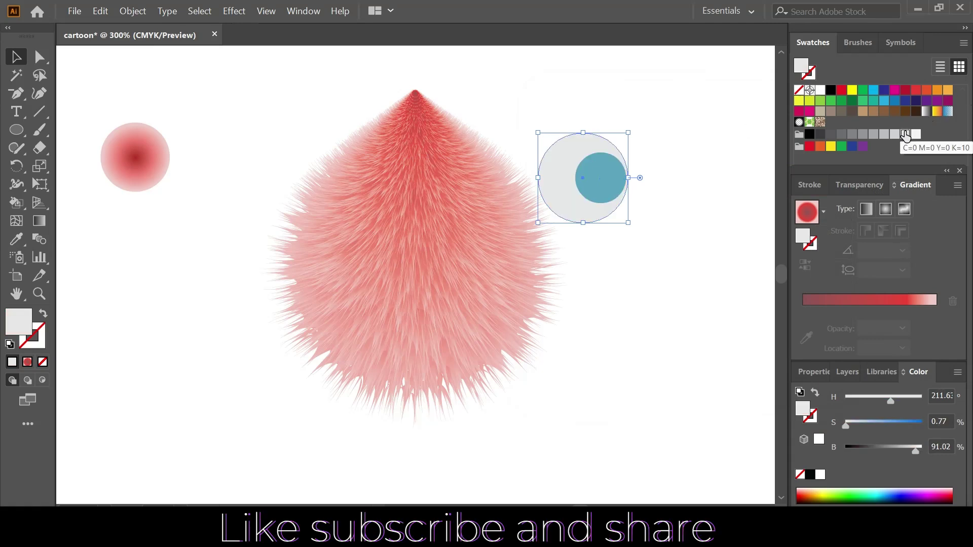
Shrink the blue iris circle to about 0.15 by 0.17 in.
left_click(613, 164)
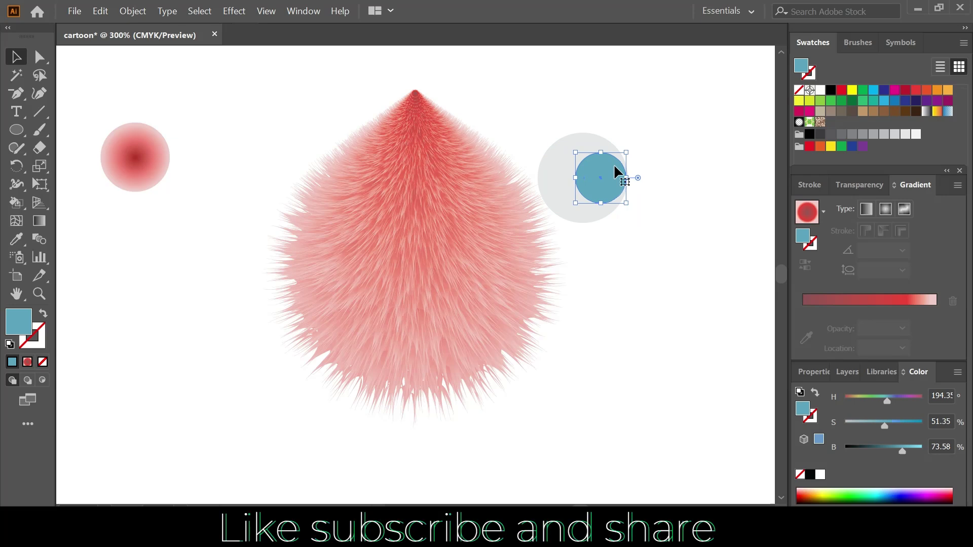
key("a")
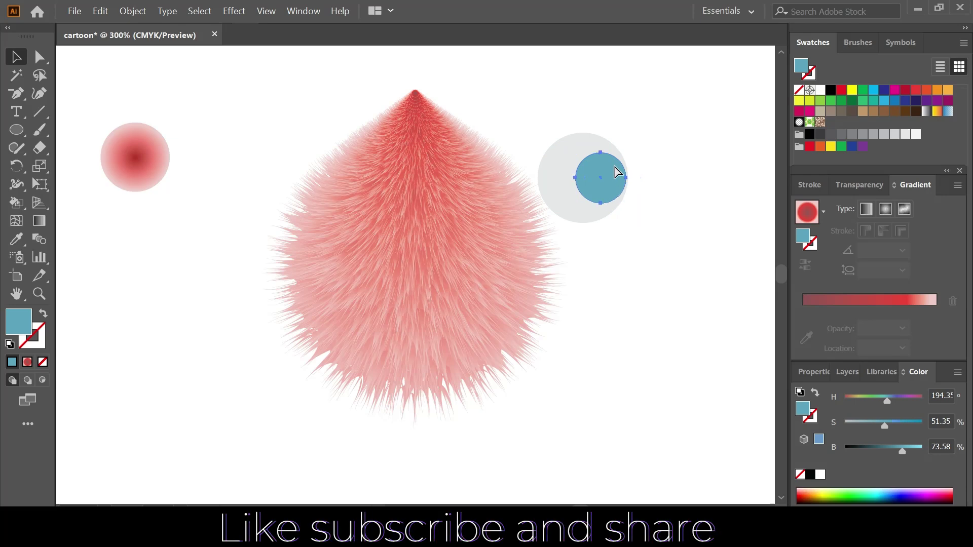
key("v")
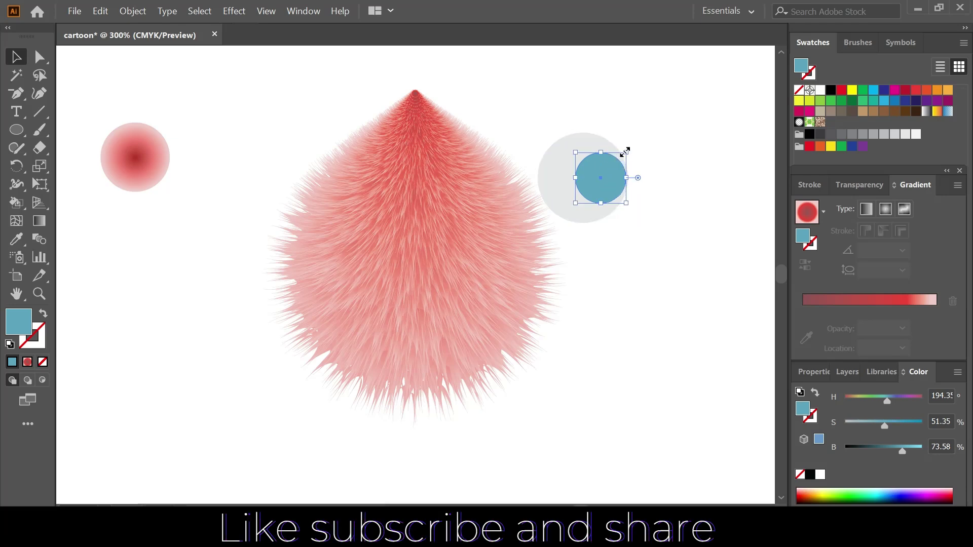
left_click_drag(625, 151, 620, 158)
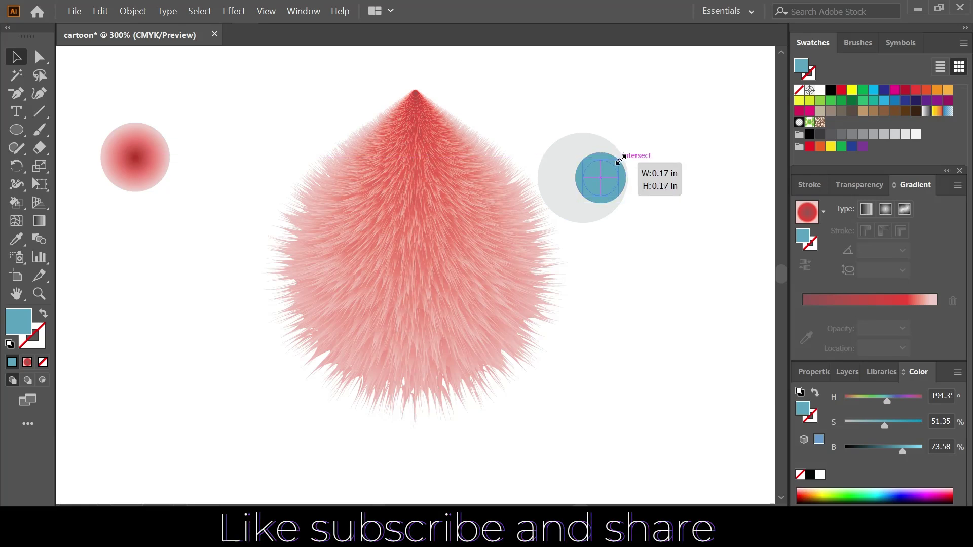
left_click_drag(620, 159, 596, 181)
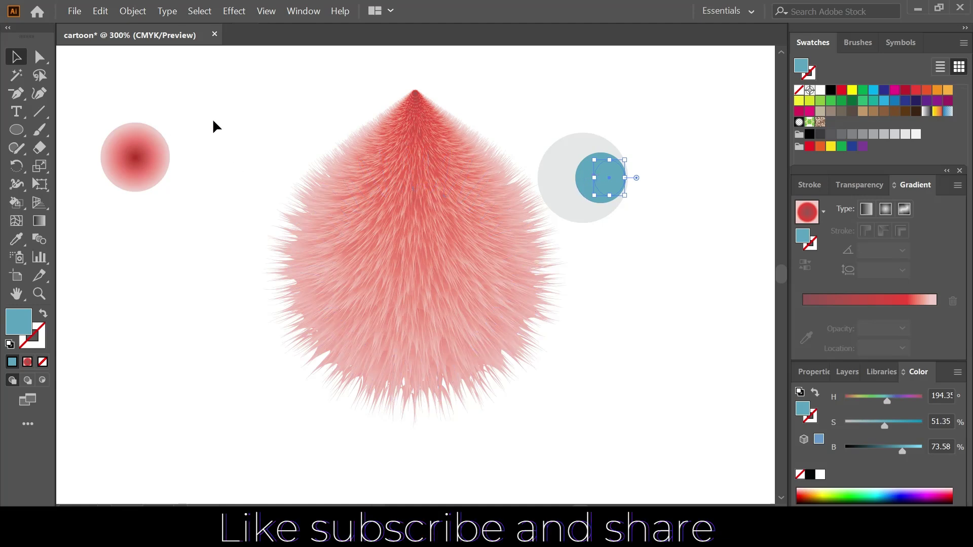
Make the pupil dark brown and add a white highlight dot at its upper left.
left_click(914, 111)
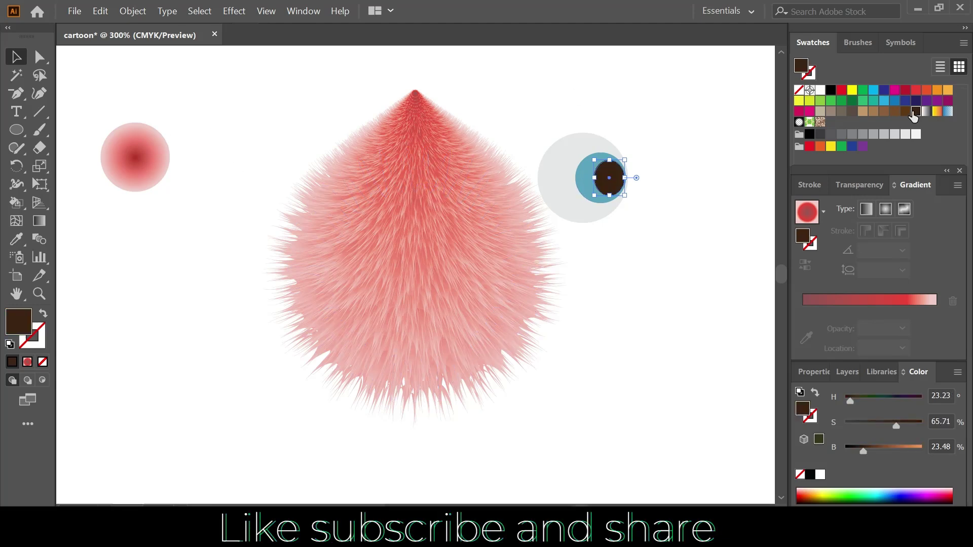
key("ctrl+shift+a")
key("l")
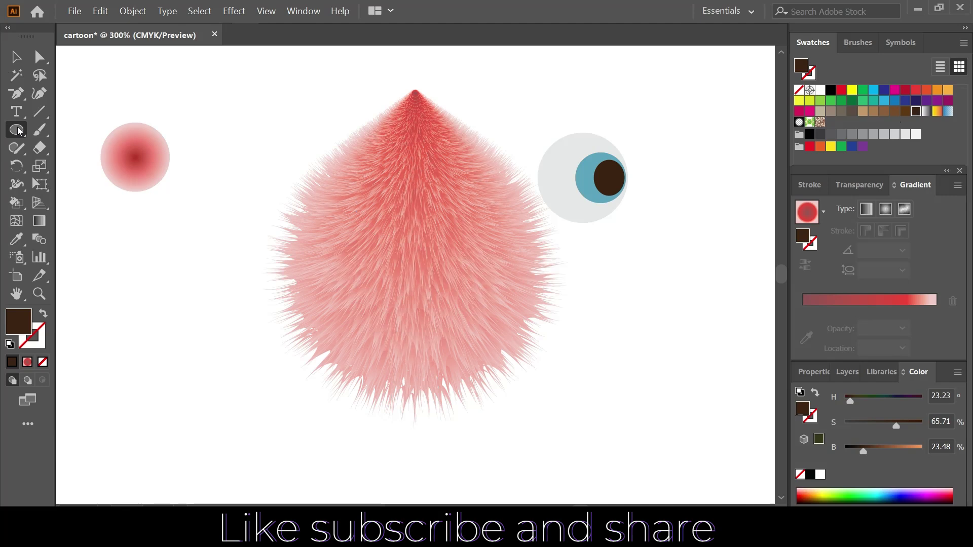
left_click_drag(693, 172, 687, 179)
key("ctrl+plus")
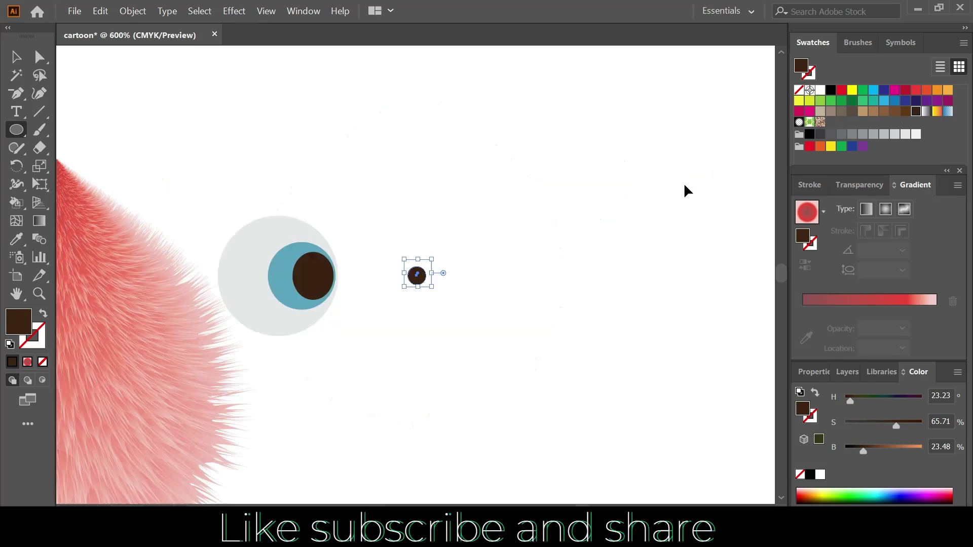
key("ctrl+plus")
left_click_drag(428, 273, 215, 244)
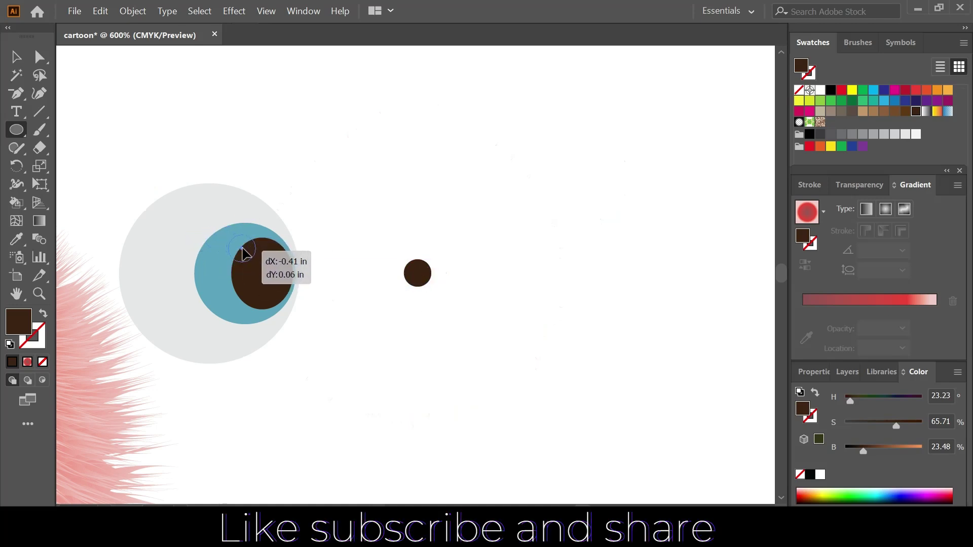
mouse_move(216, 243)
left_mouse_down()
mouse_move(244, 253)
mouse_move(251, 238)
left_mouse_up()
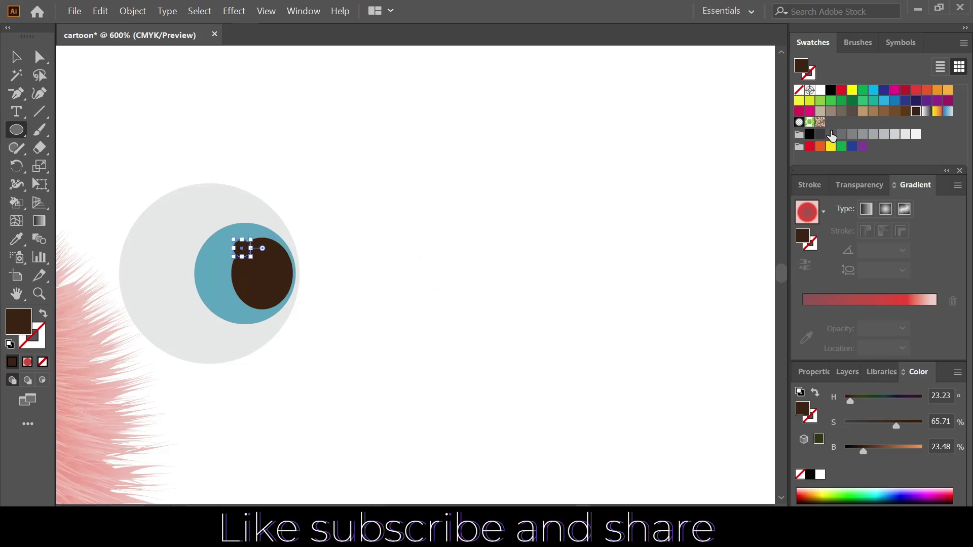
left_click(916, 134)
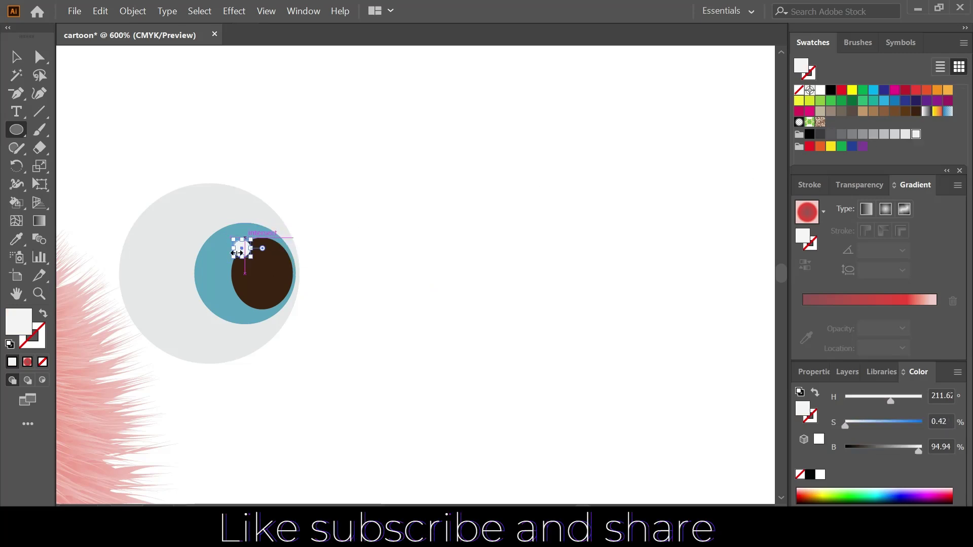
Add a tinier 0.03-in white highlight at the pupil's lower right.
left_click(502, 232)
key("Return")
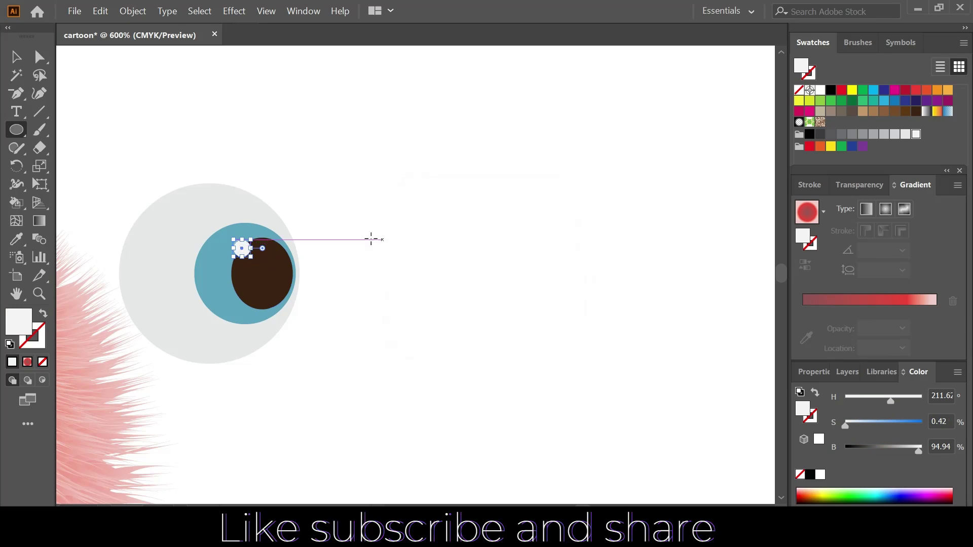
left_click(16, 53)
left_click(388, 175)
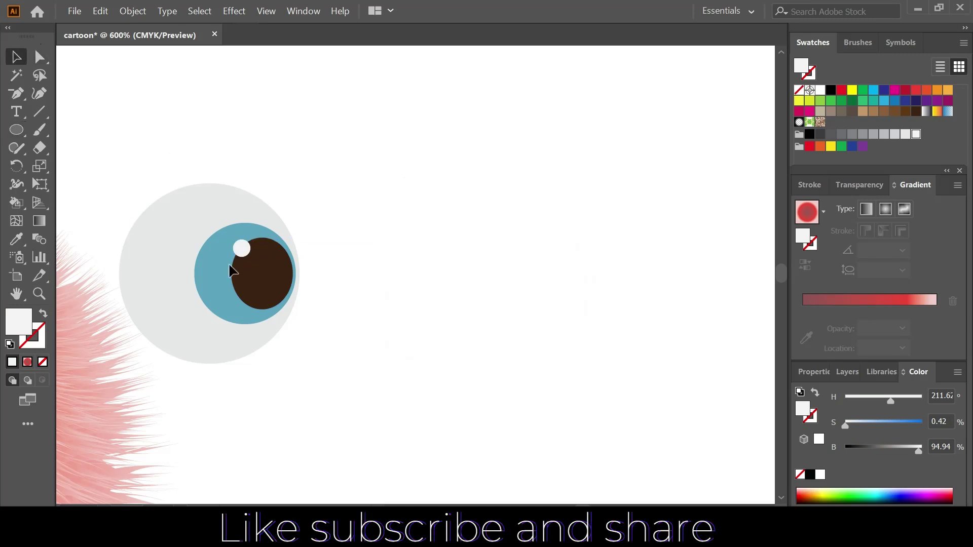
left_click_drag(243, 253, 279, 305)
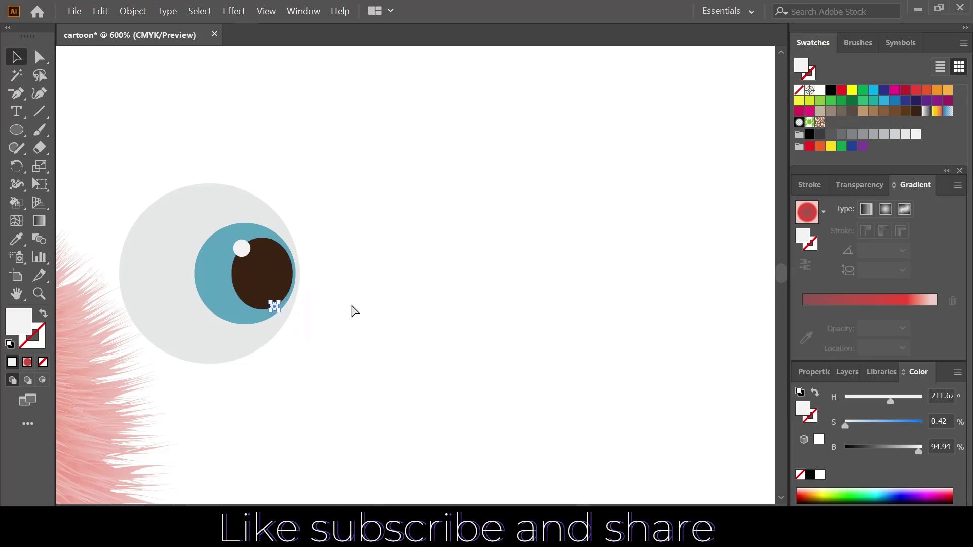
Select the whole eye group and move it onto the fur body.
key("ctrl+minus")
key("ctrl+minus")
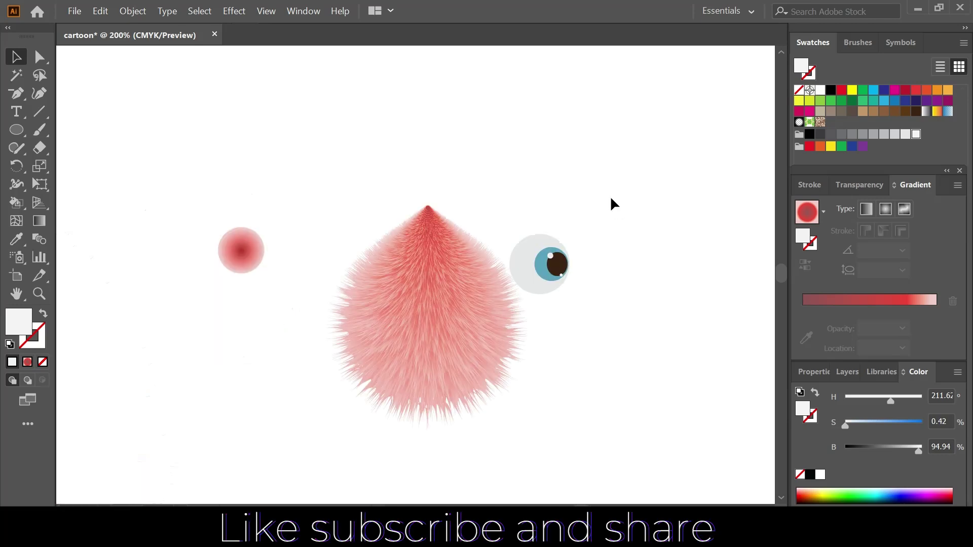
left_click_drag(610, 199, 540, 303)
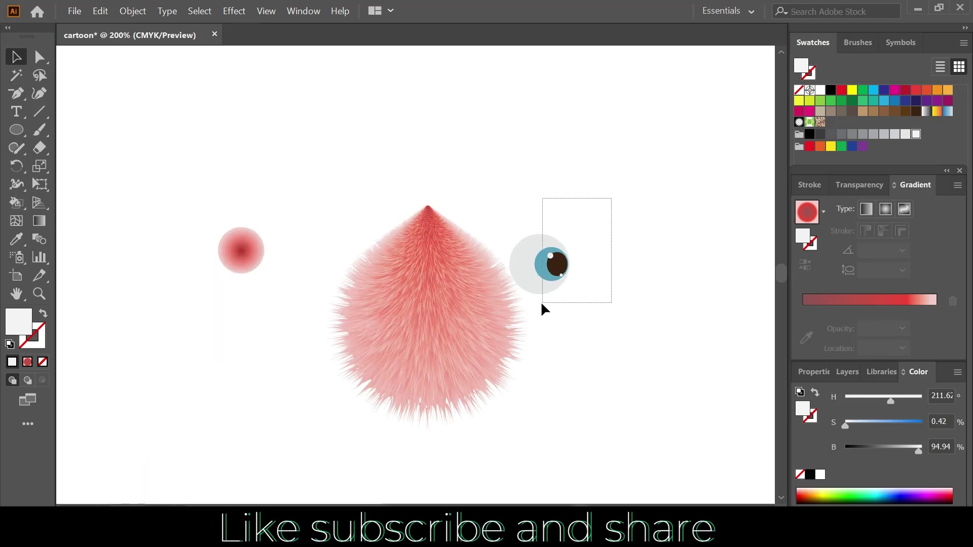
key("a")
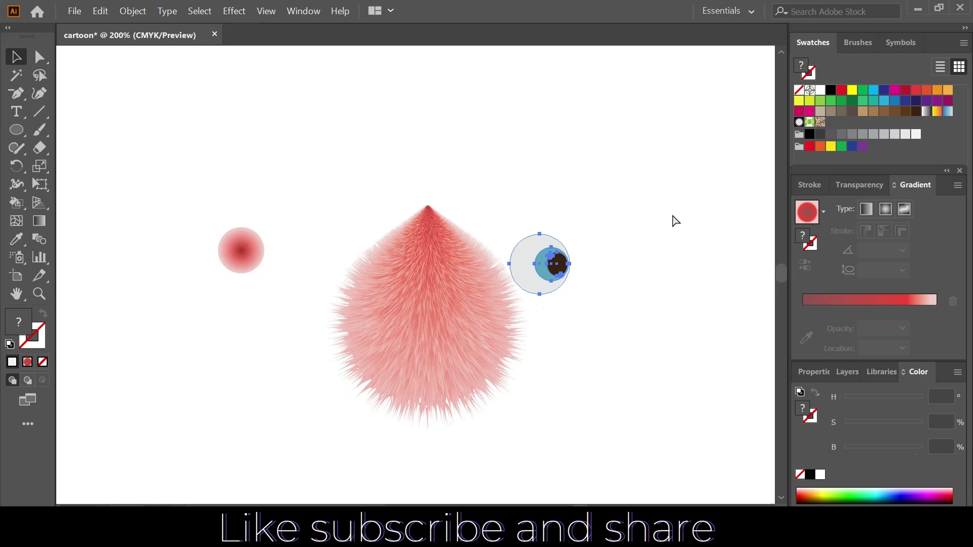
key("v")
left_click_drag(554, 268, 421, 299)
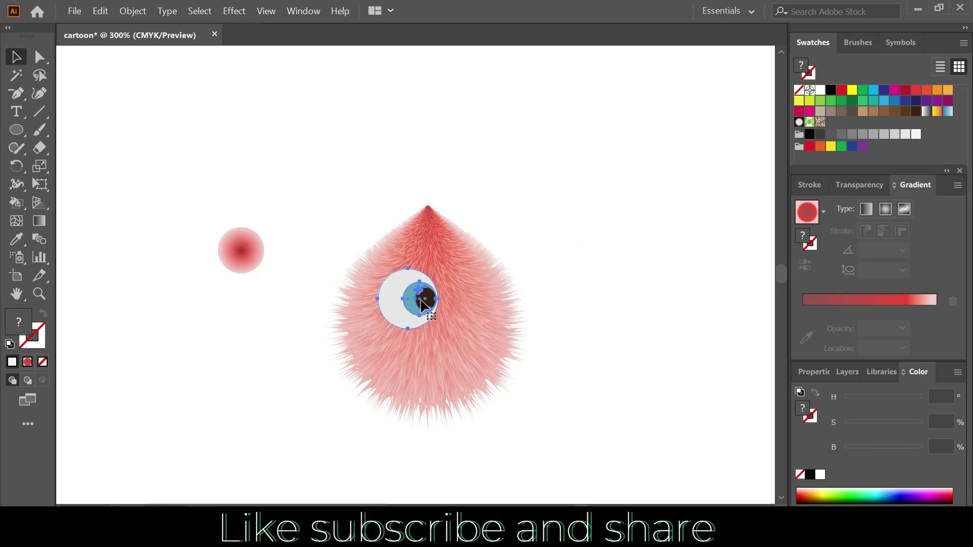
Shrink the eye, lower it slightly, and place a duplicate beside it.
scroll(425, 305, "up", 2)
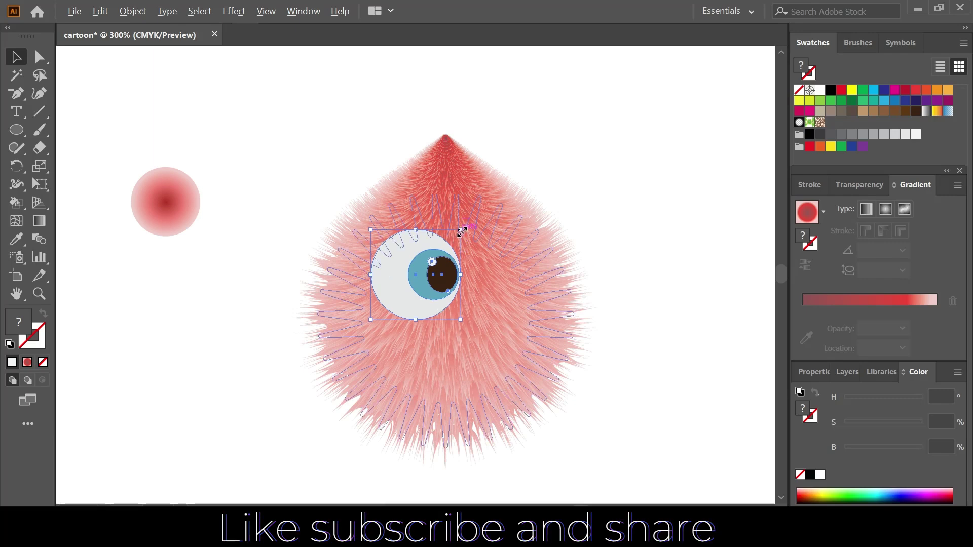
left_click_drag(461, 232, 450, 242)
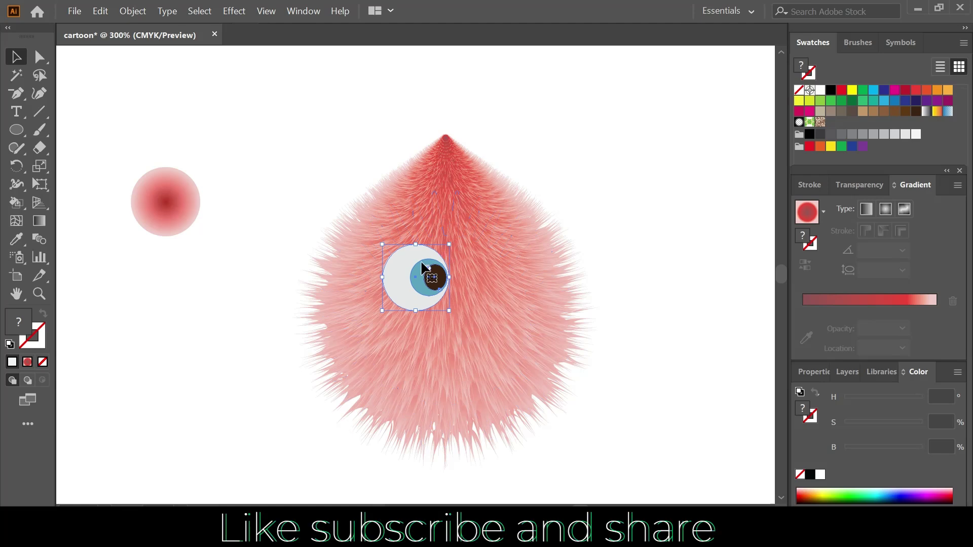
left_click_drag(421, 261, 421, 264)
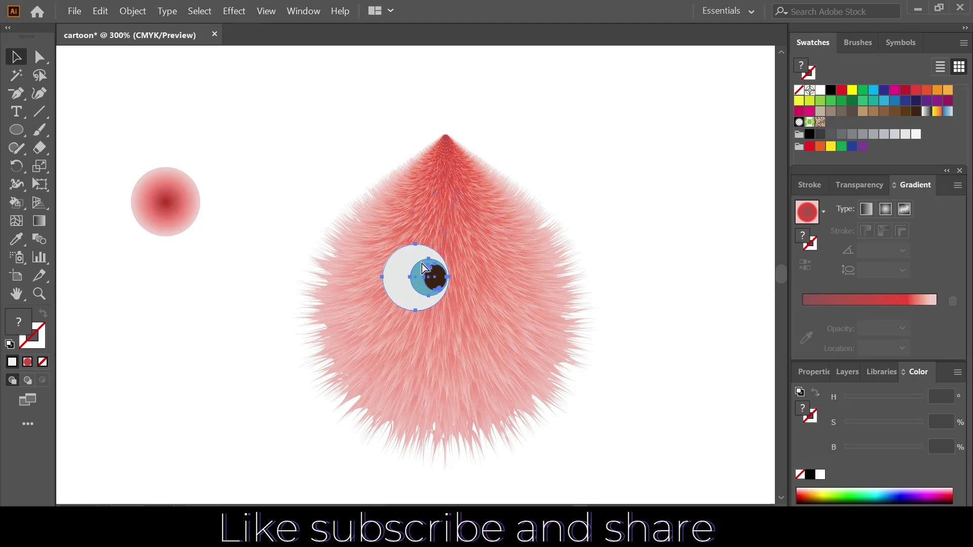
key("Right")
key("Right")
key("Right")
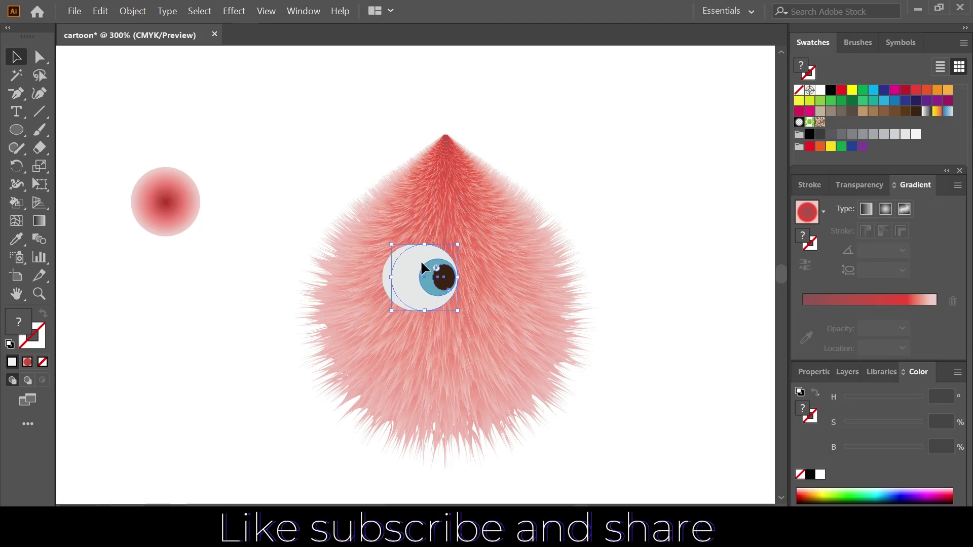
key("shift+Right")
key("shift+Right")
key("shift+Right")
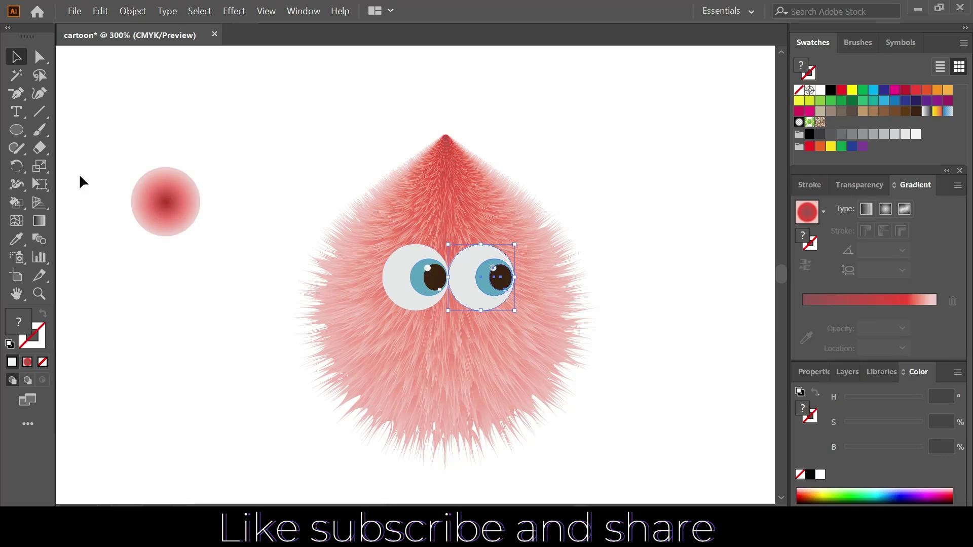
Draw a tall white oval centred just below the eyes as the nose.
left_click(16, 133)
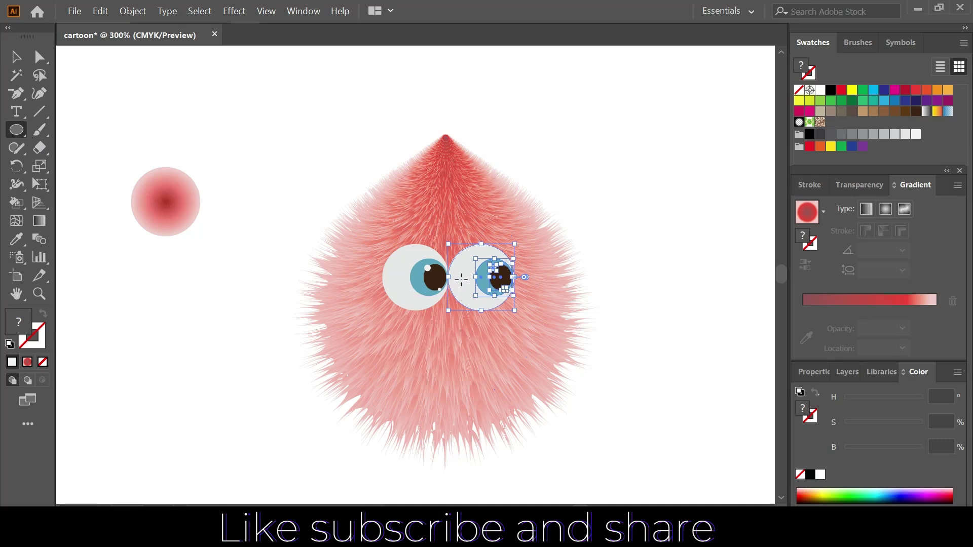
left_click_drag(461, 282, 420, 360)
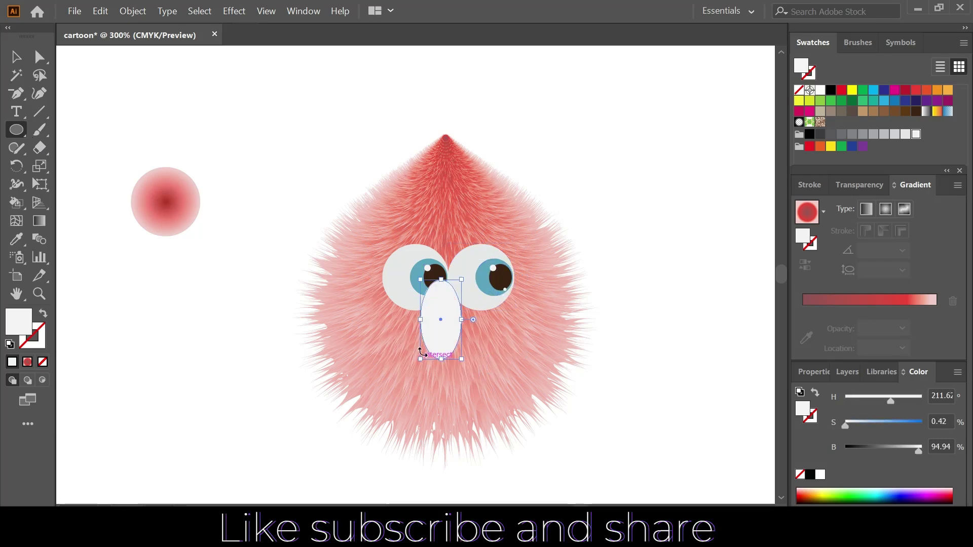
left_click_drag(441, 320, 446, 333)
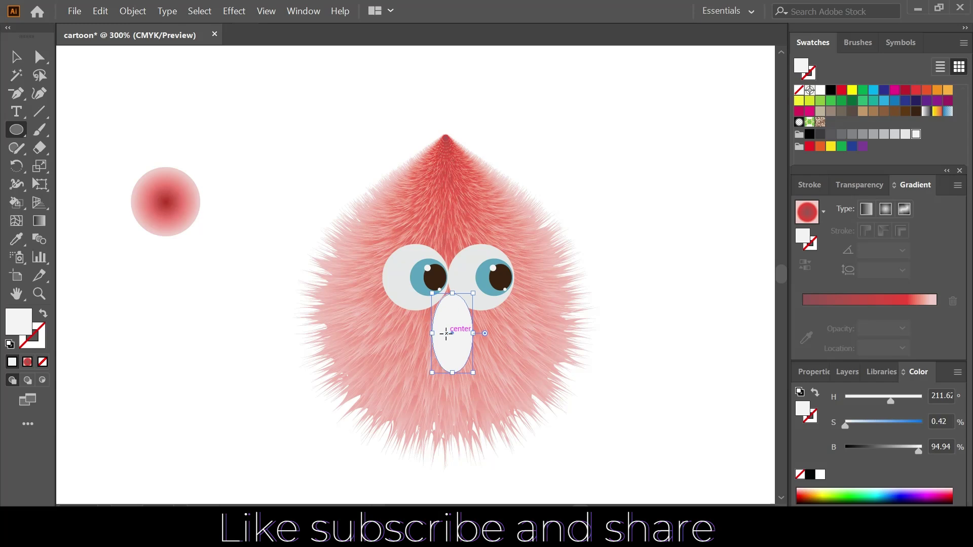
key("Down")
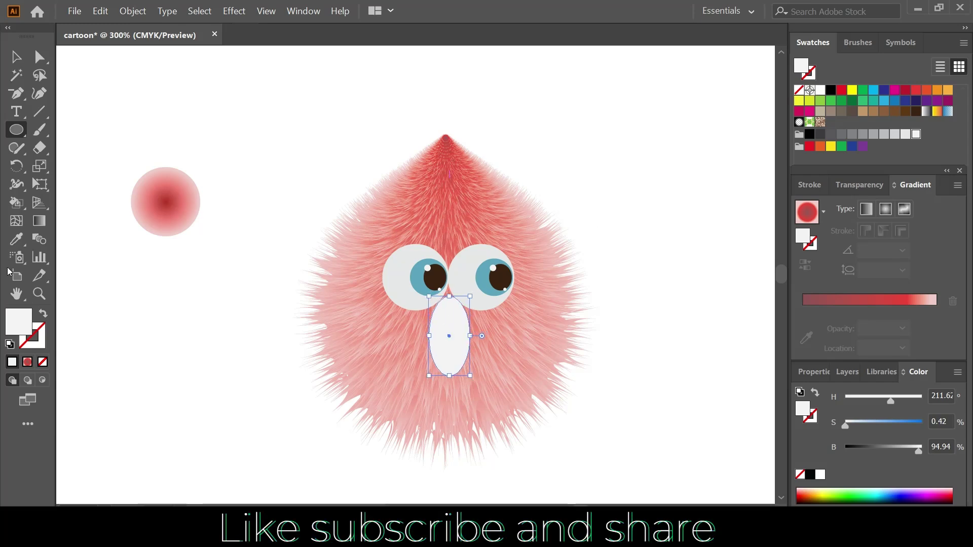
left_click(16, 239)
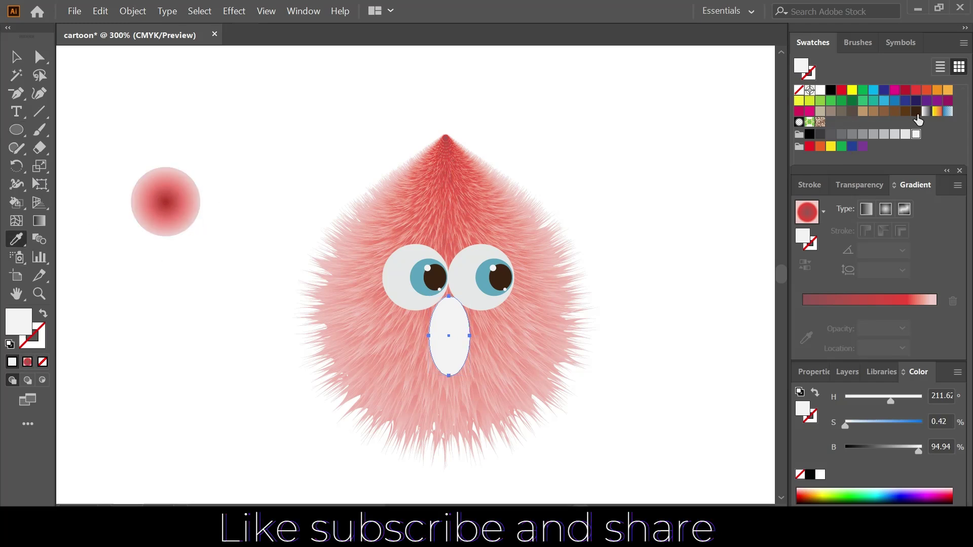
Fill the nose with a soft orange at 69% saturation and 93% brightness.
left_click(820, 147)
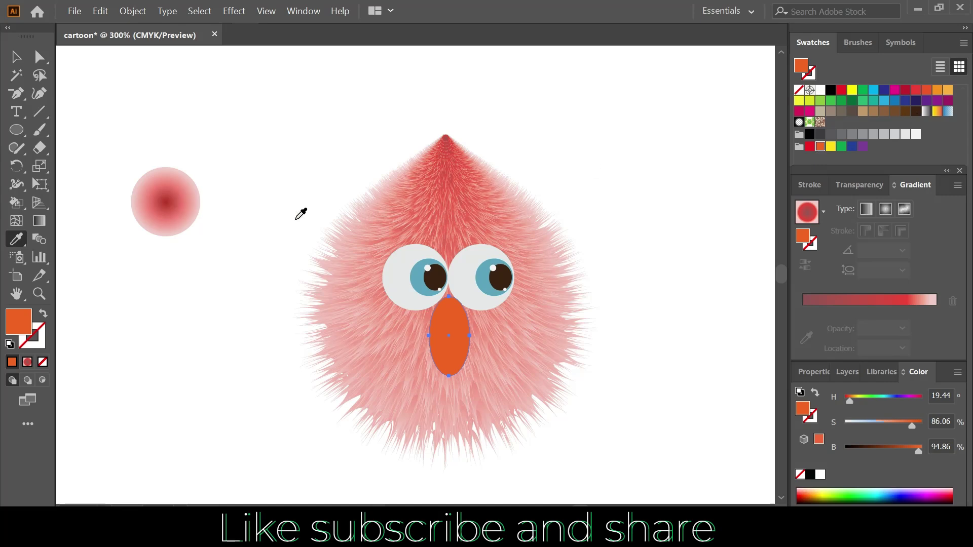
left_click(908, 449)
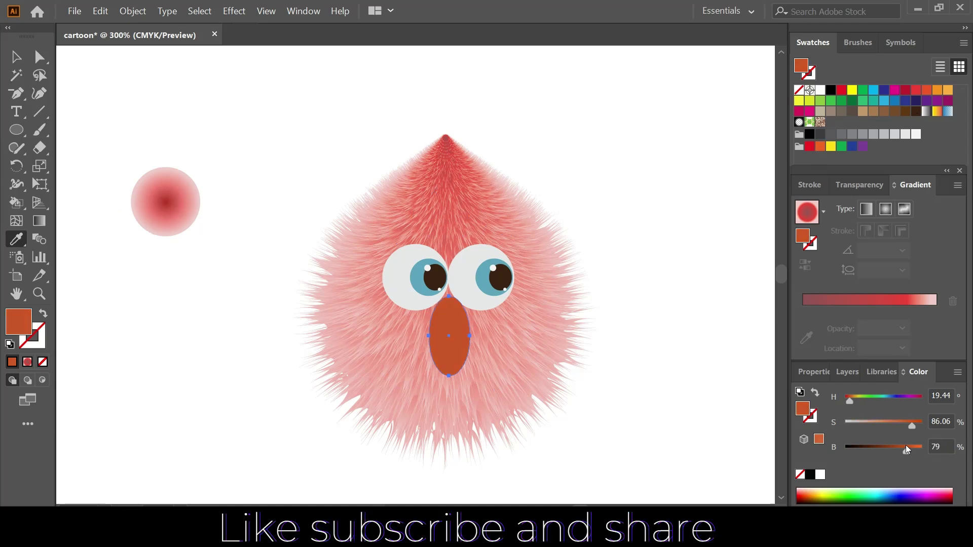
left_click_drag(908, 449, 917, 451)
left_click(900, 425)
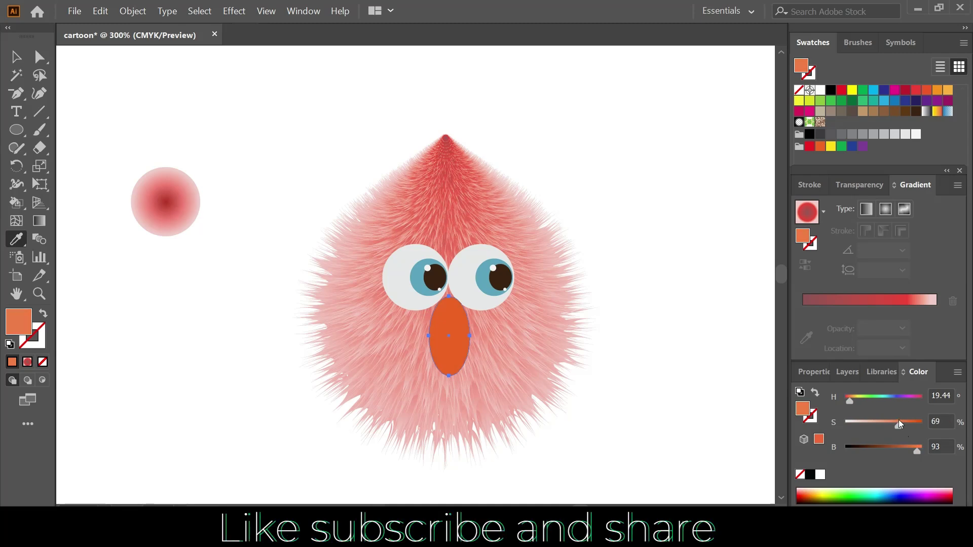
left_click(15, 222)
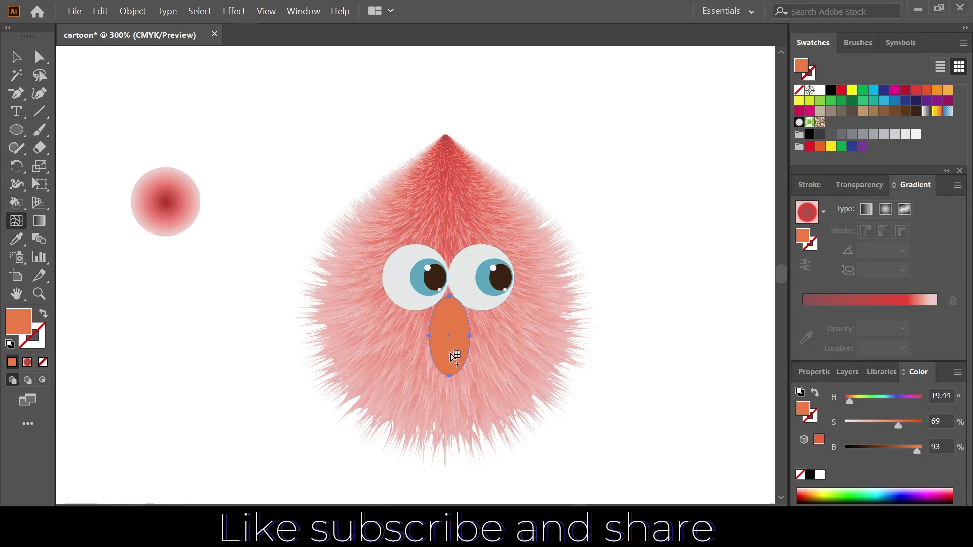
Add a mesh point on the lower nose and colour it pale peach at 21% saturation.
left_click(450, 352)
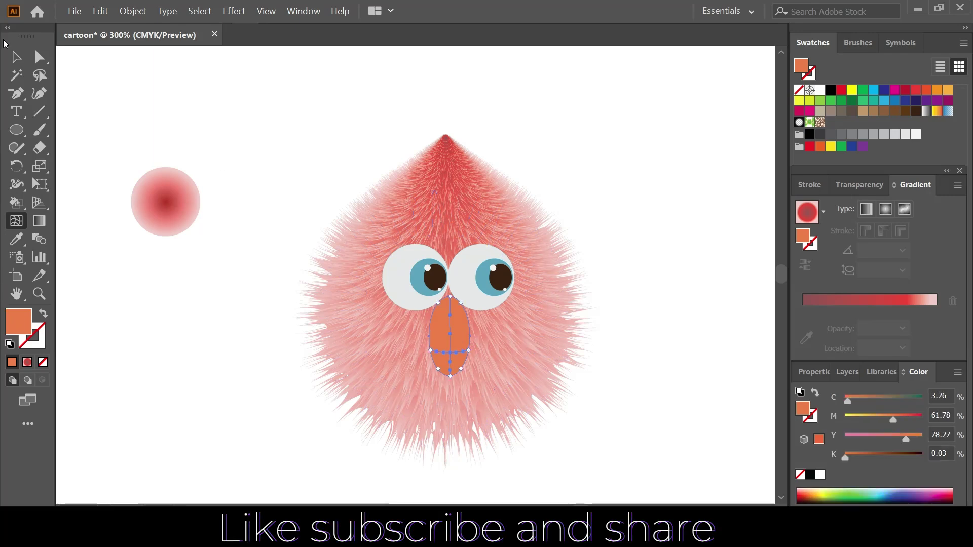
left_click(36, 55)
left_click(451, 353)
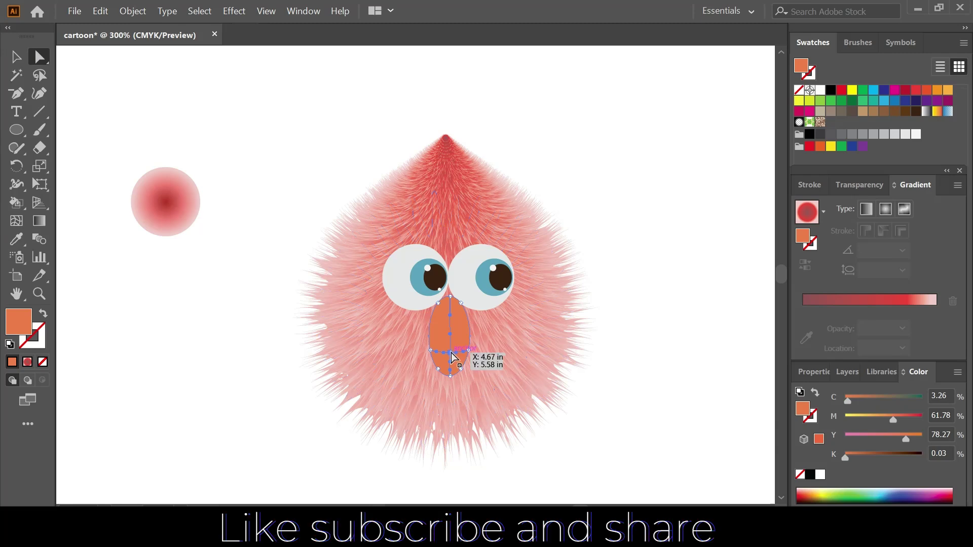
left_click(957, 373)
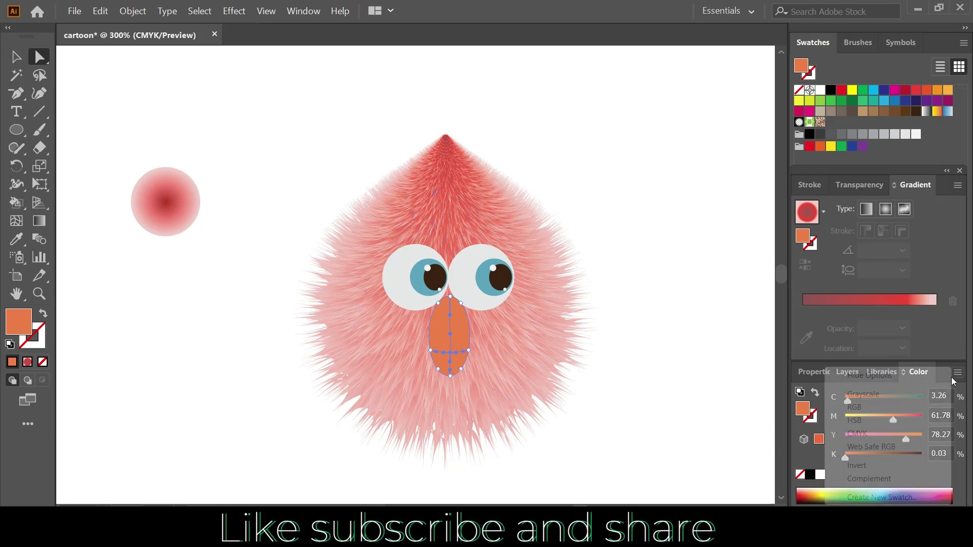
left_click(862, 420)
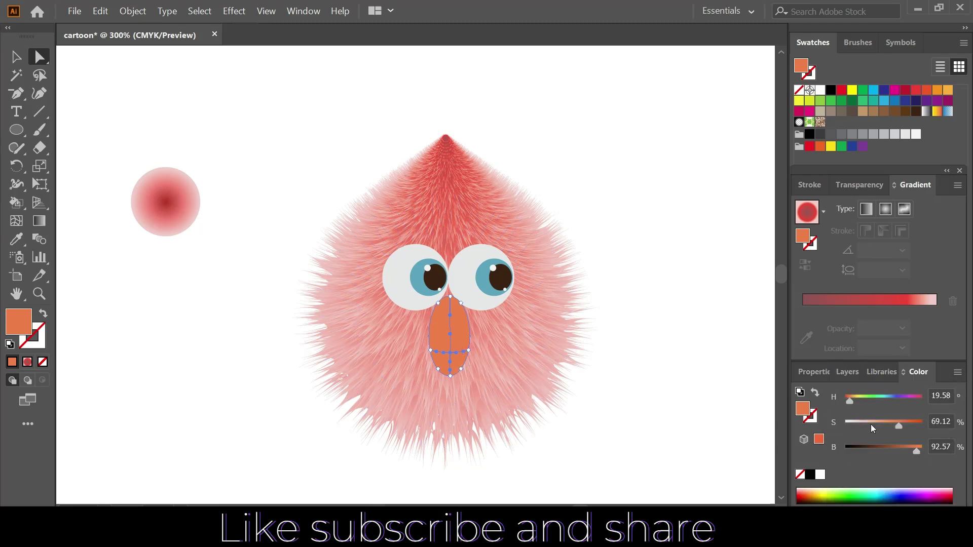
left_click(863, 422)
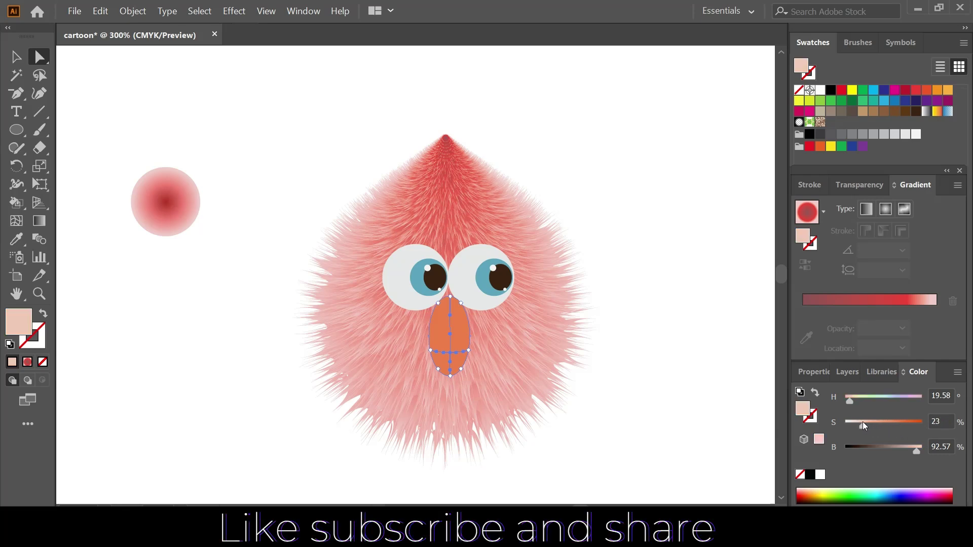
left_click_drag(863, 422, 862, 422)
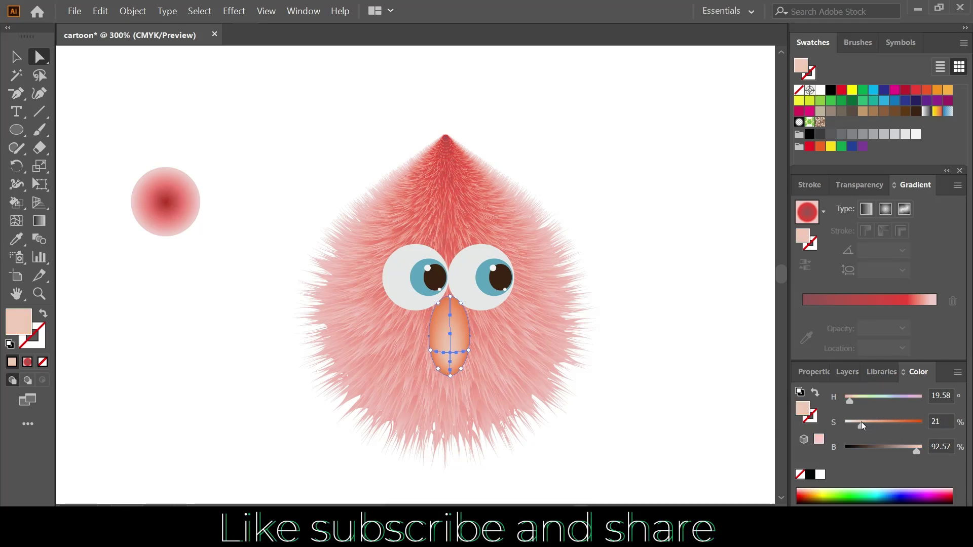
left_click(650, 328)
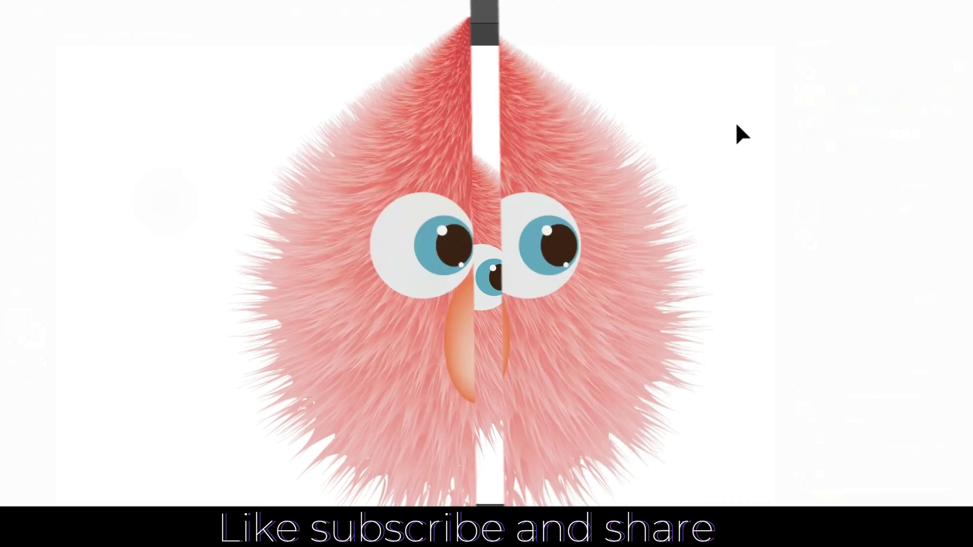